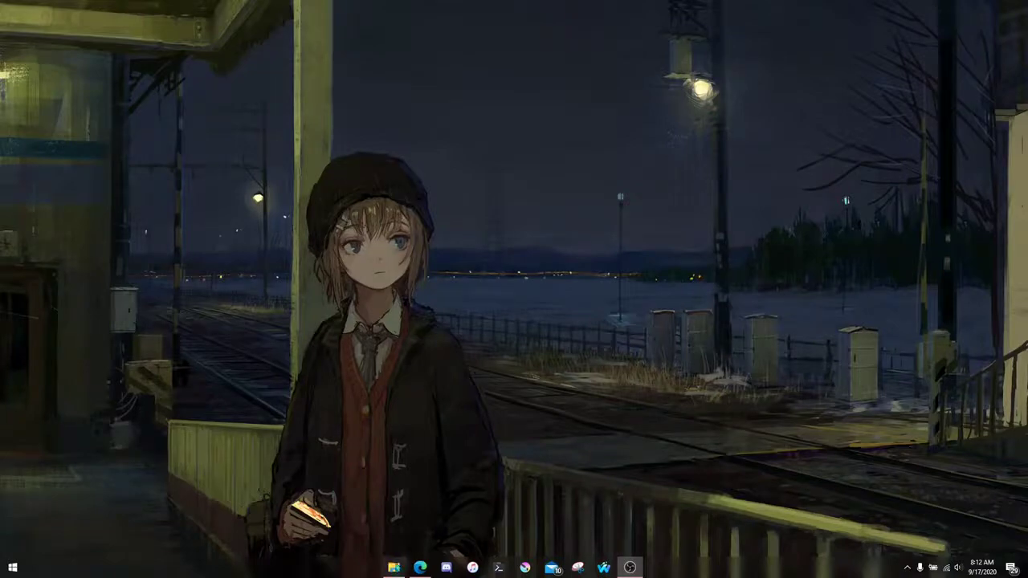
Step: Restore the Edge window showing the 'source port' Google search results
left_click(419, 567)
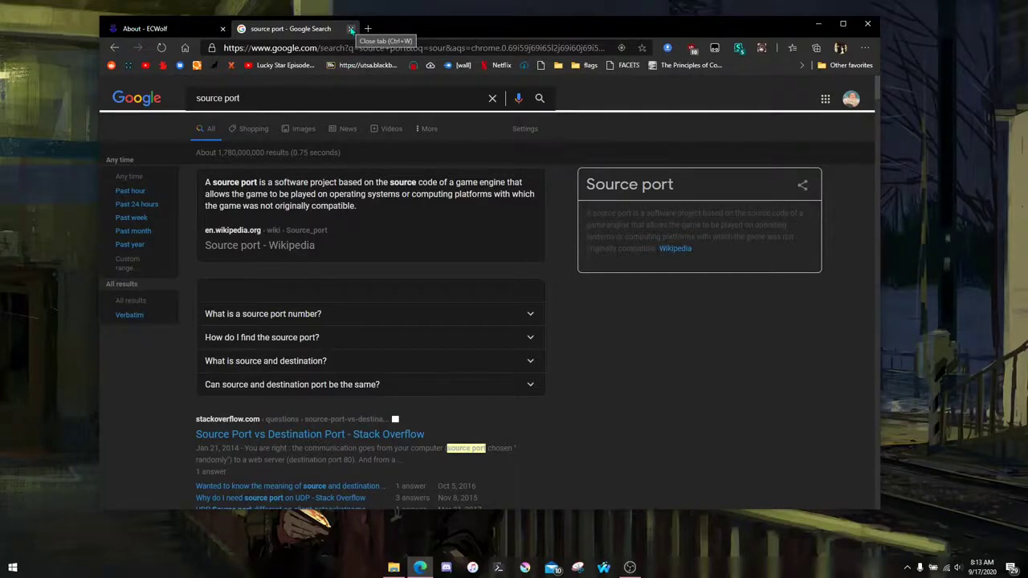
Step: Close the Google tab and go to the ECWolf website's Download page
left_click(351, 29)
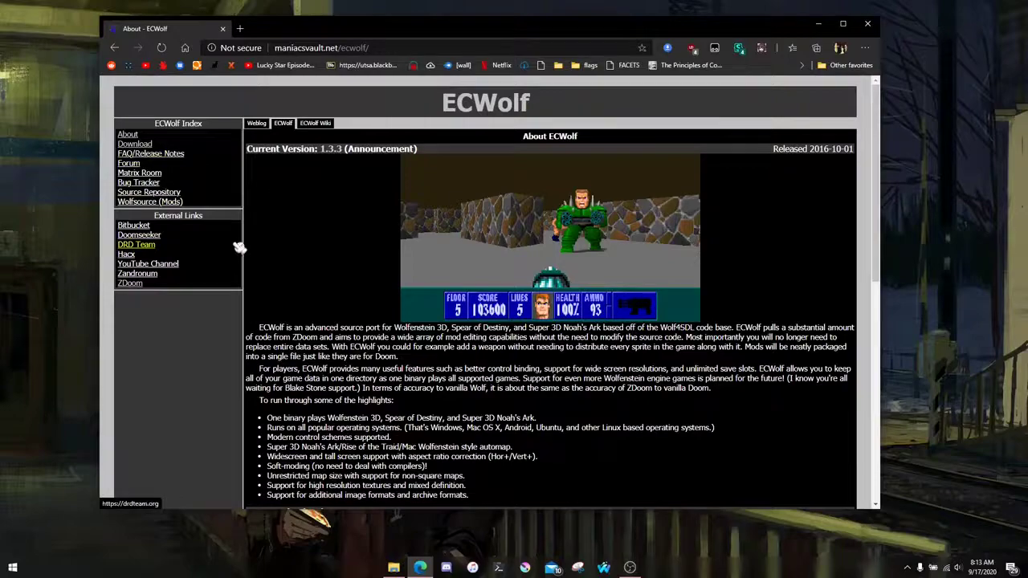
left_click(145, 146)
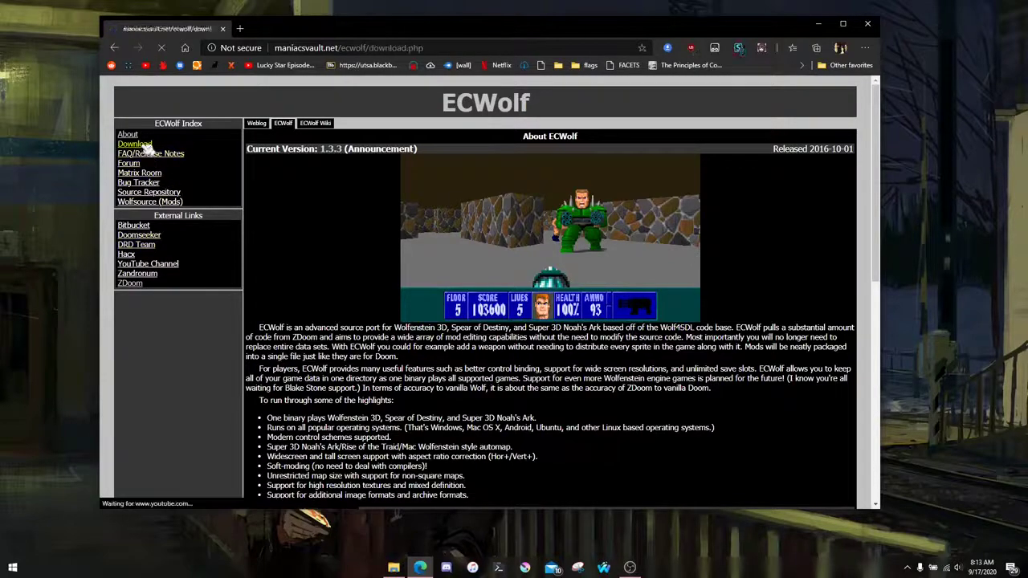
scroll(373, 213, "down", 9)
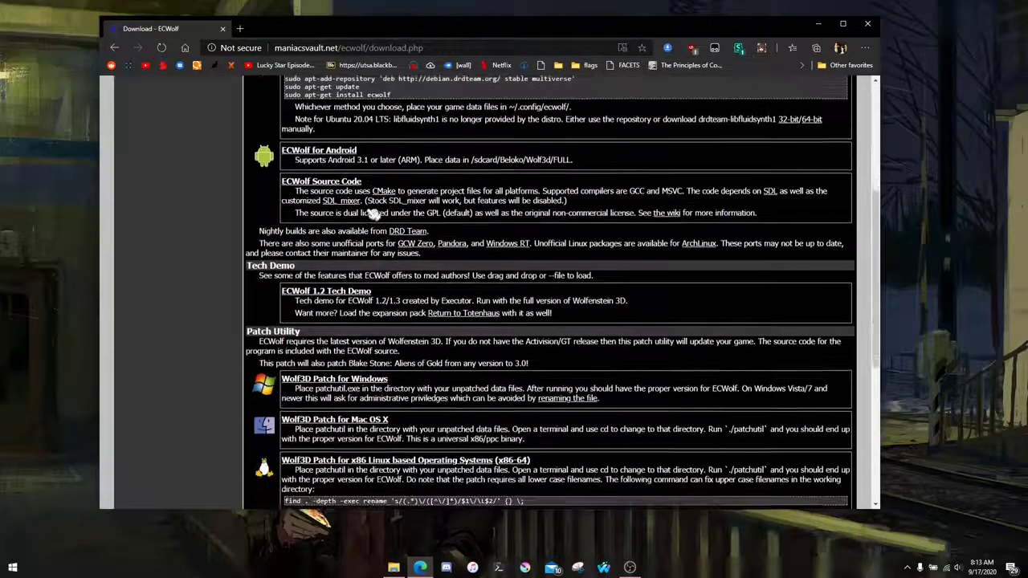
scroll(373, 214, "down", 2)
scroll(372, 213, "up", 10)
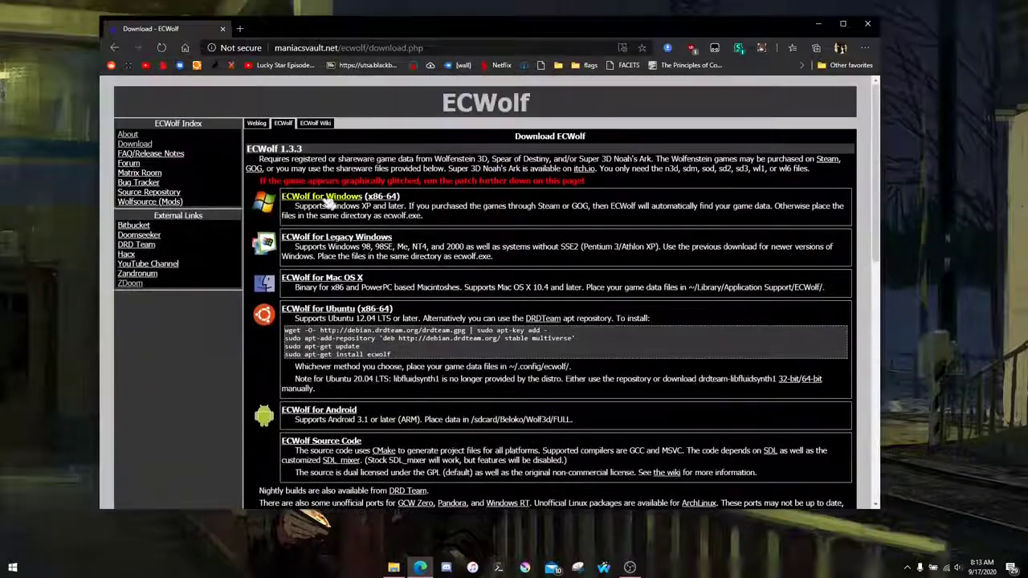
Step: Download the ECWolf 1.3.3 for Windows (x86-64) zip to Downloads and open it
left_click(330, 201)
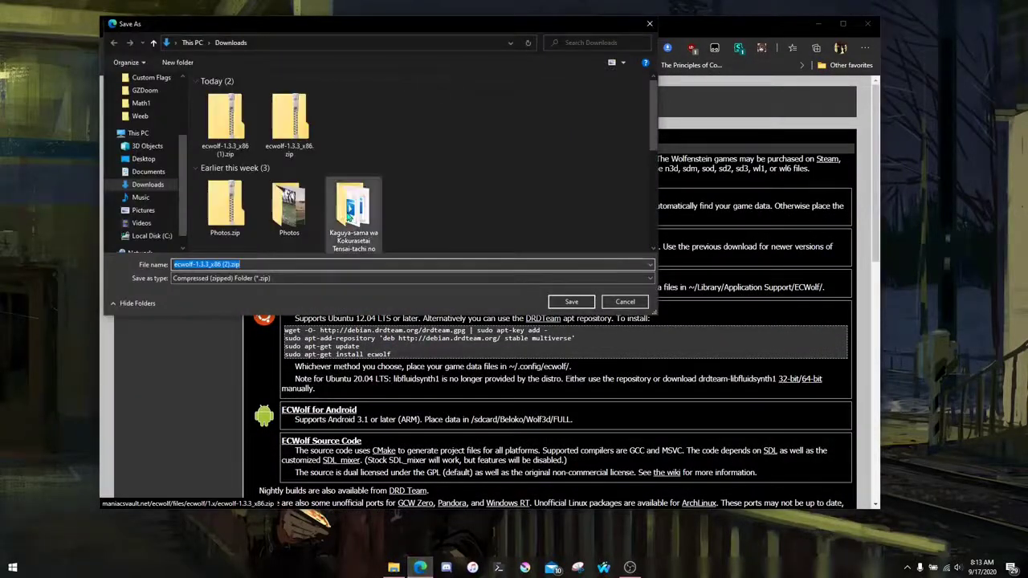
left_click(585, 299)
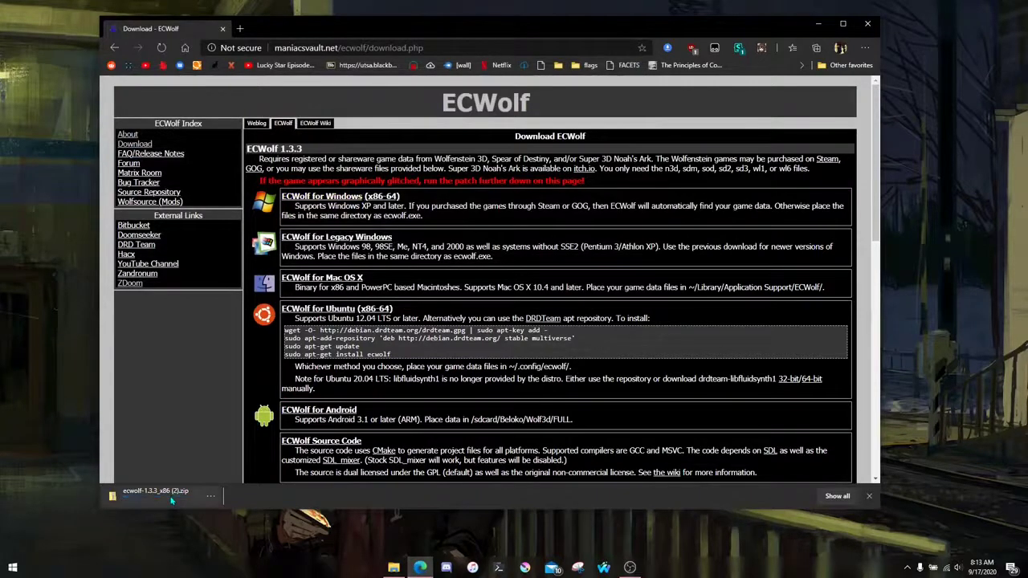
left_click(160, 494)
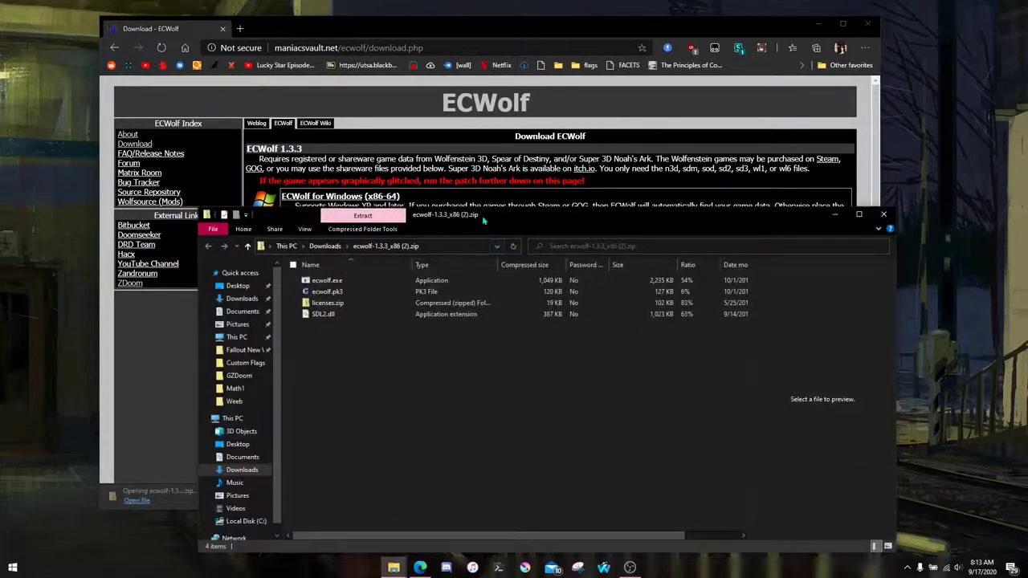
Step: Copy ecwolf.exe, ecwolf.pk3, SDL2.dll and licenses.zip into New folder (2), then close the zip
left_click_drag(483, 219, 300, 124)
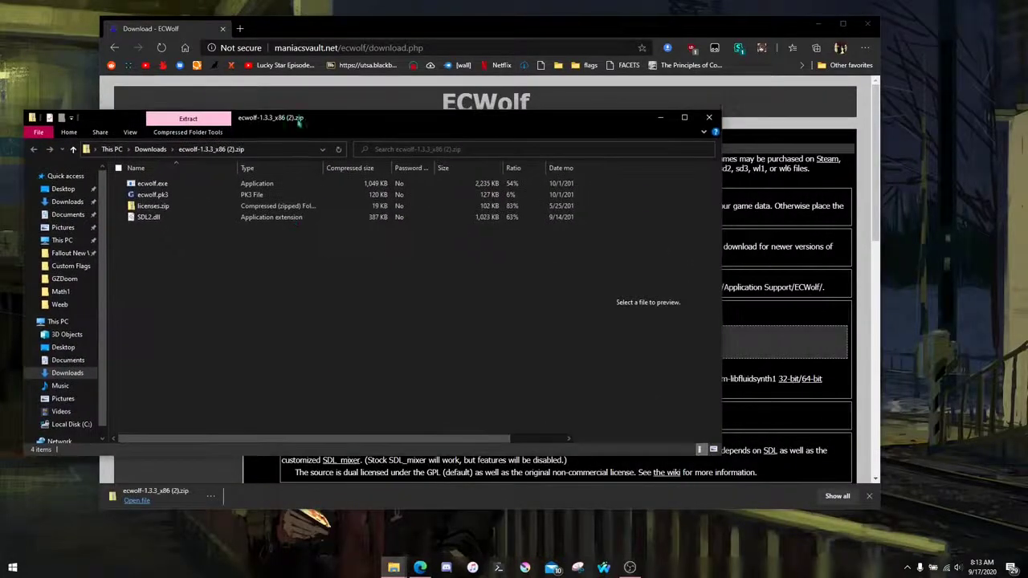
left_click(374, 540)
left_click_drag(377, 233, 722, 249)
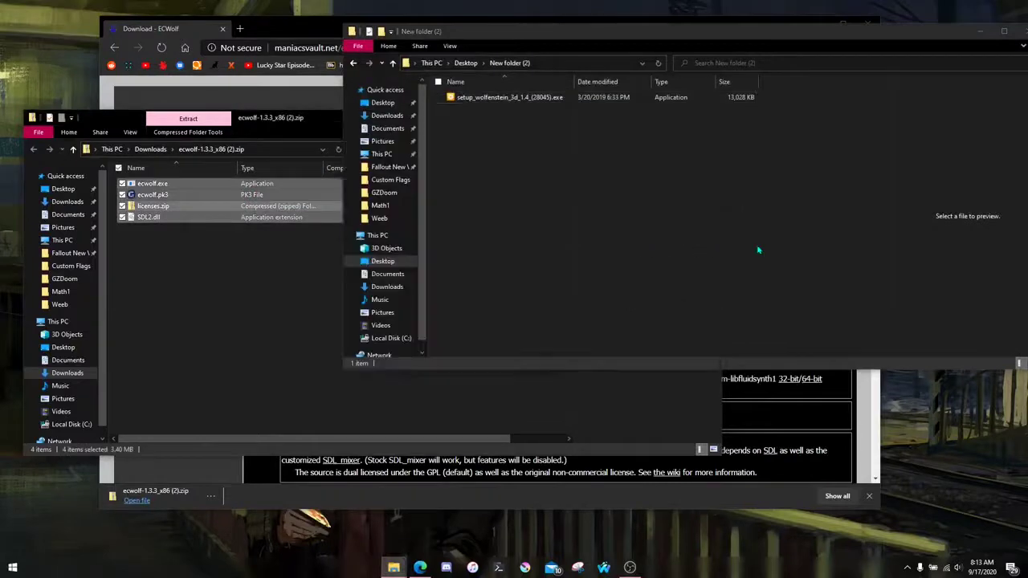
left_click(283, 330)
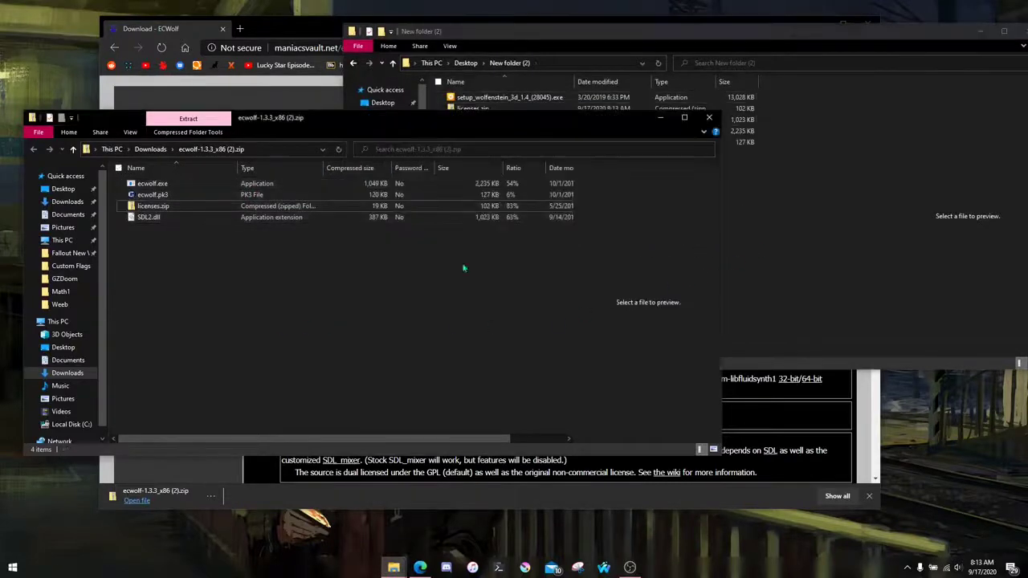
left_click(709, 117)
left_click_drag(599, 34, 489, 203)
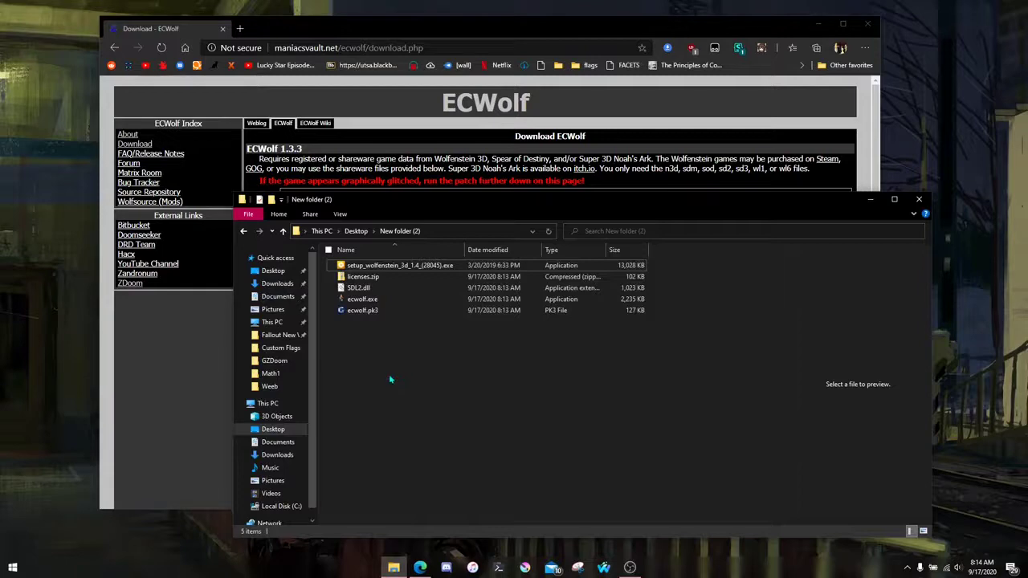
double_click(385, 301)
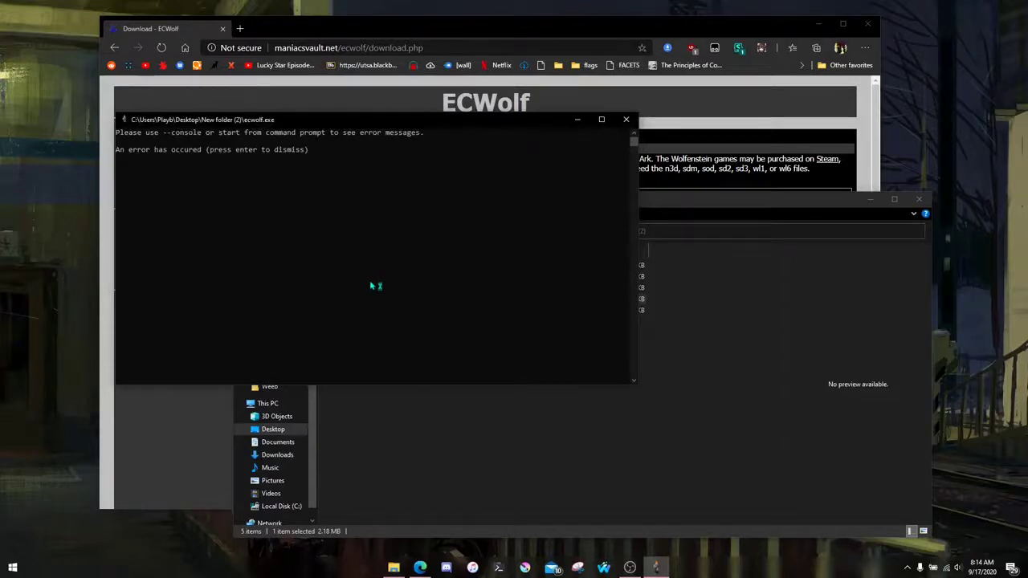
left_click_drag(409, 119, 369, 123)
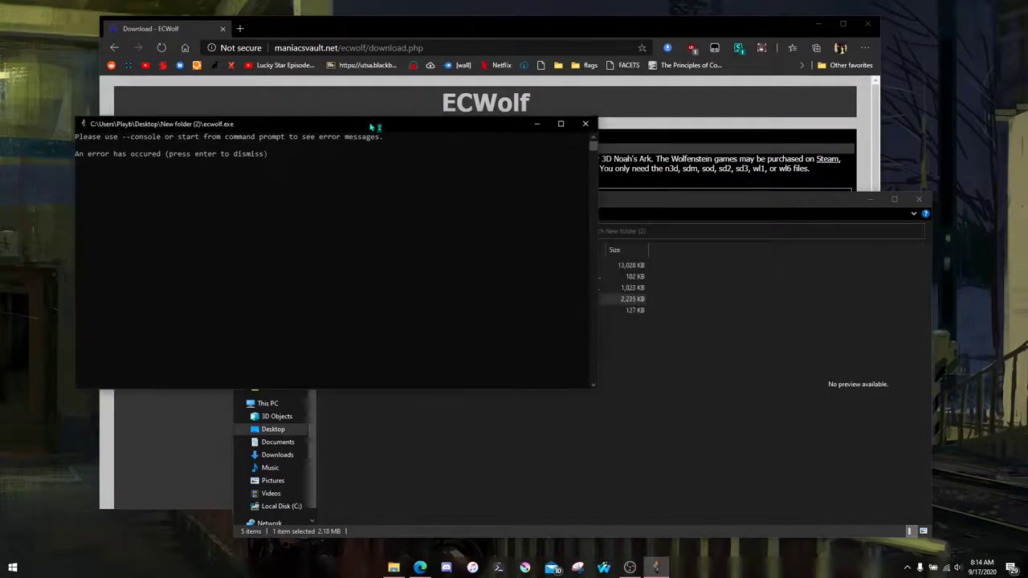
left_click(585, 124)
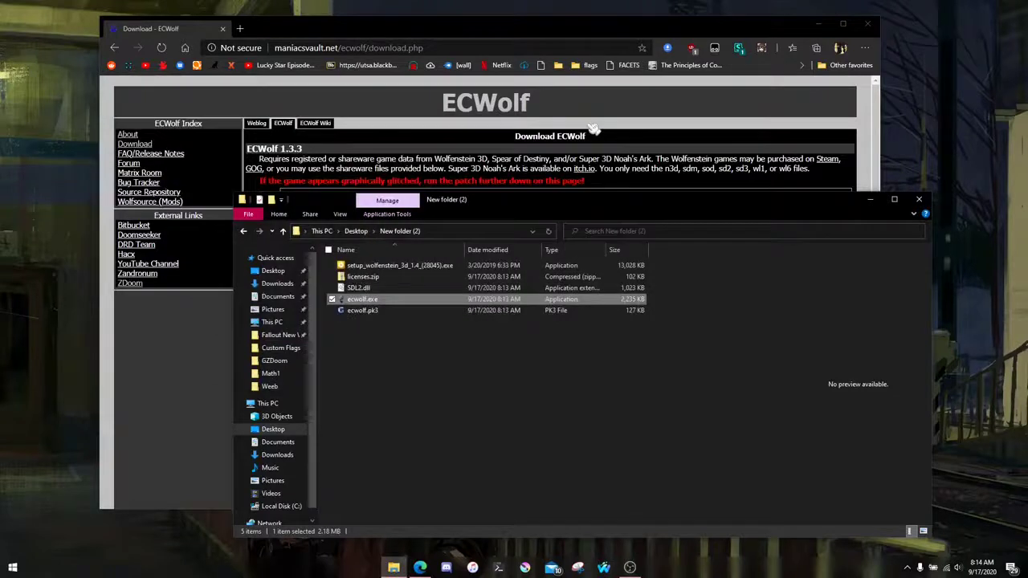
left_click(423, 346)
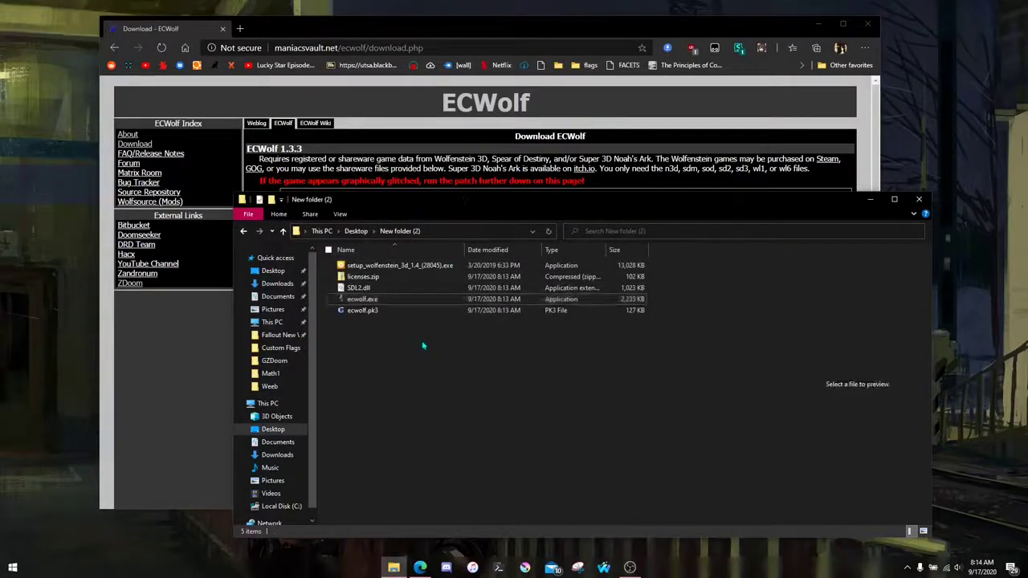
left_click(407, 302)
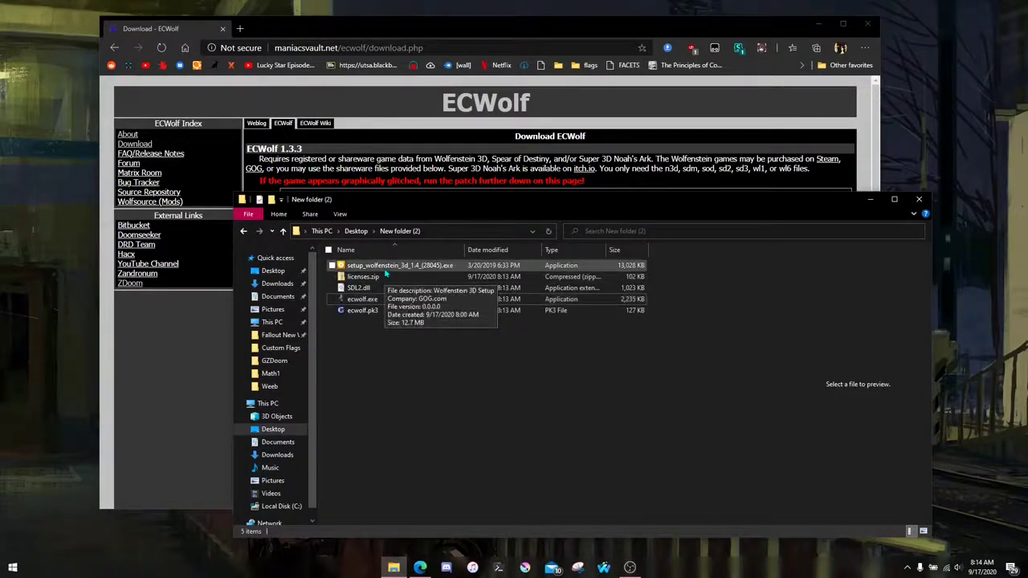
Step: Run setup_wolfenstein_3d_1.4_(28045).exe, install the game, and launch it
left_click(386, 271)
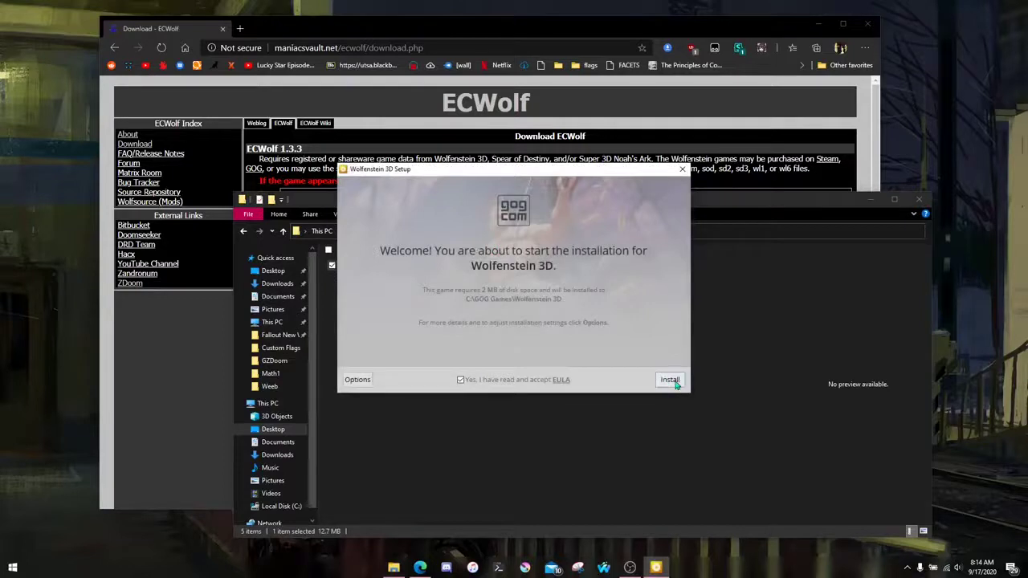
left_click(670, 380)
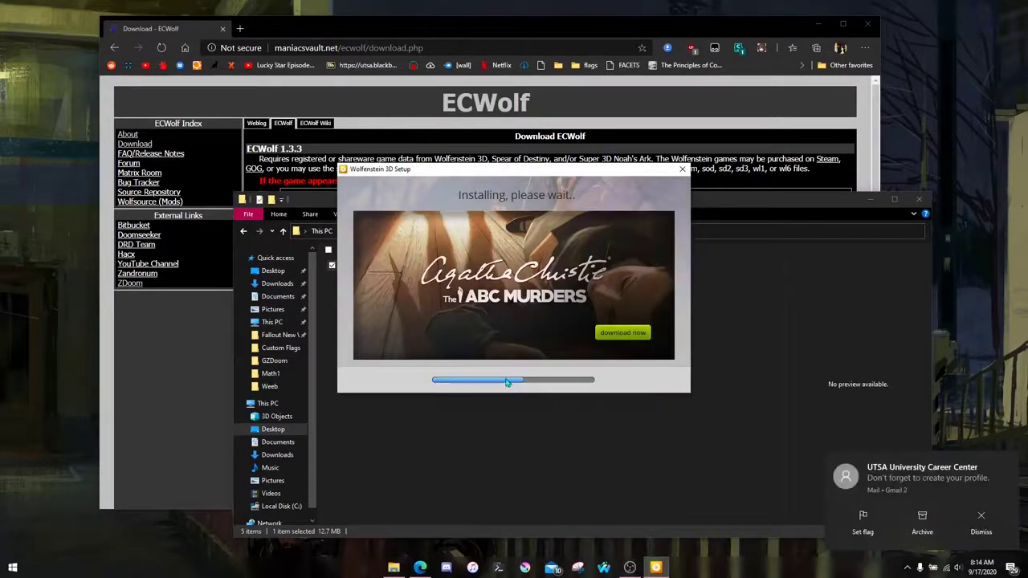
left_click(981, 518)
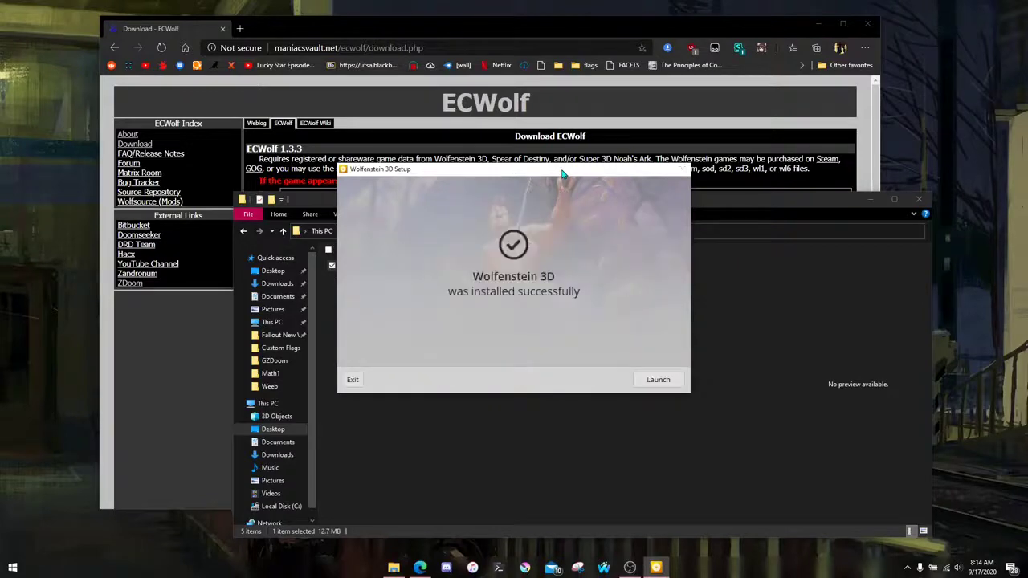
left_click(660, 379)
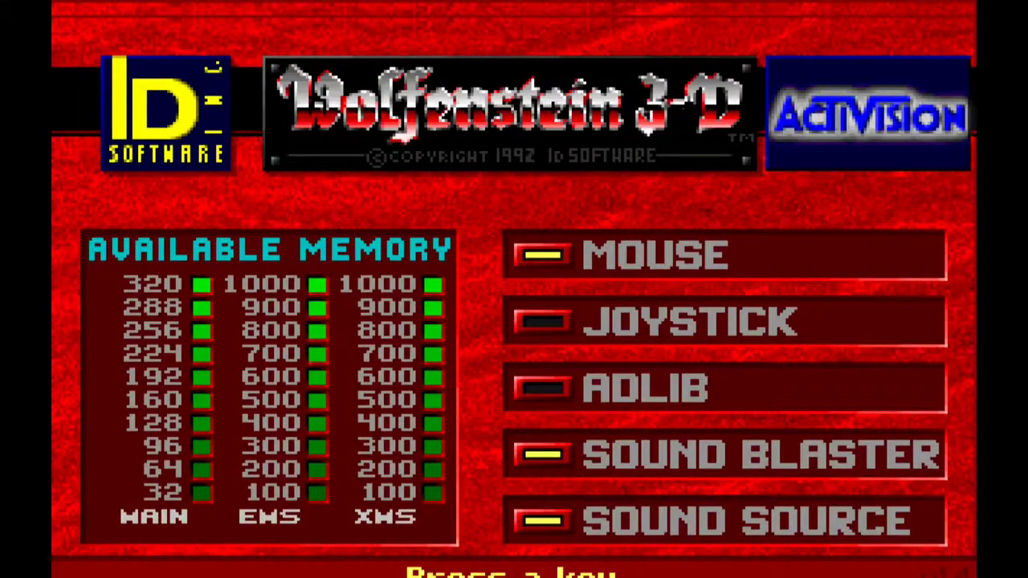
Step: Skip the signon and PC-13 screens, then quit Wolfenstein 3D and confirm with Y
key("Return")
key("Return")
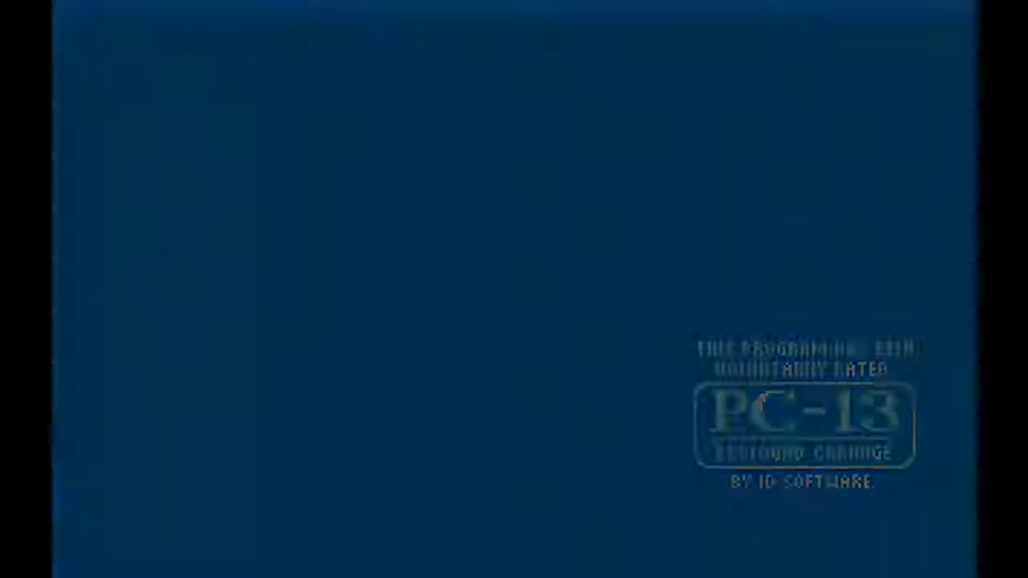
key("Return")
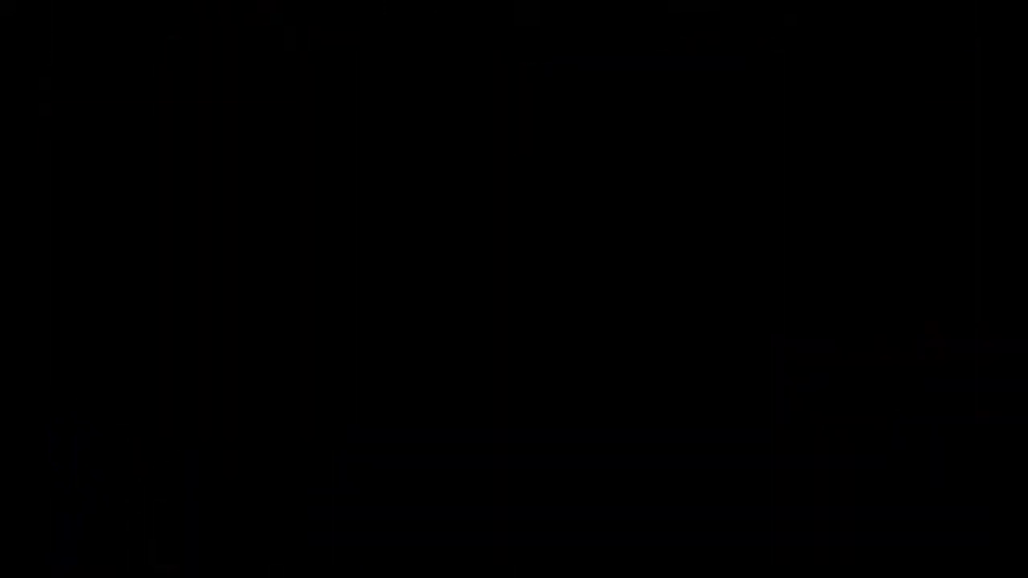
key("Up")
key("Return")
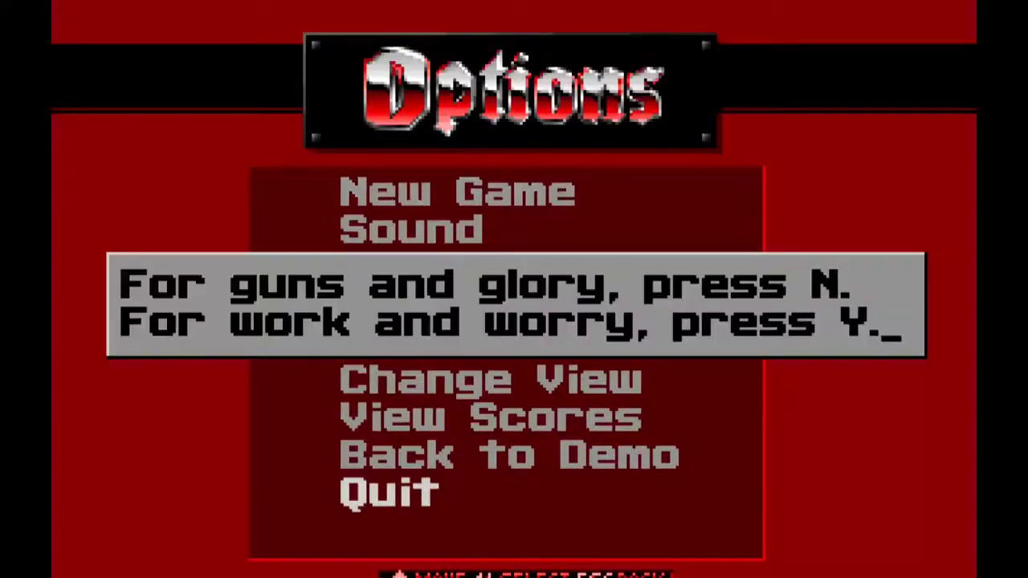
key("y")
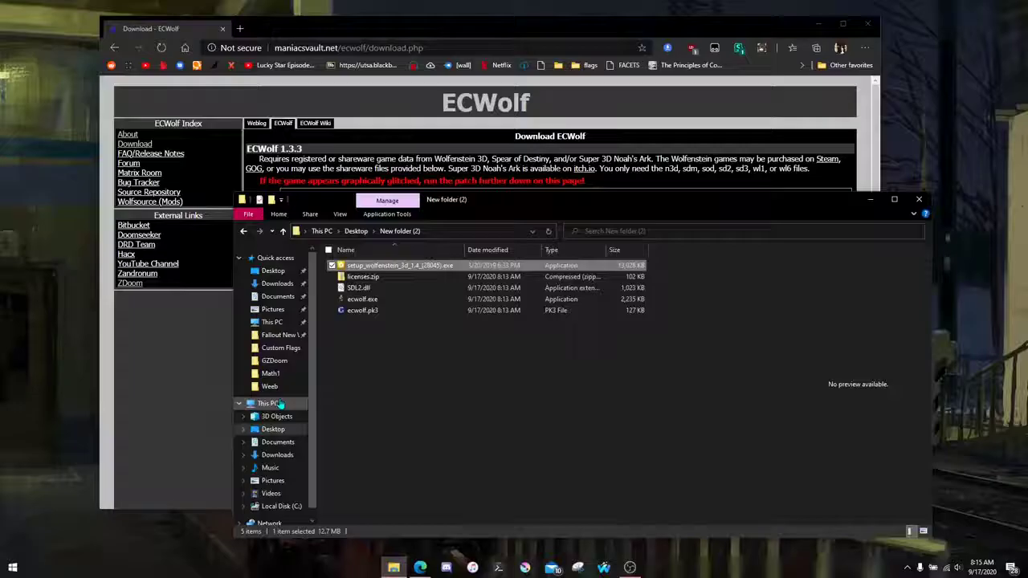
right_click(278, 403)
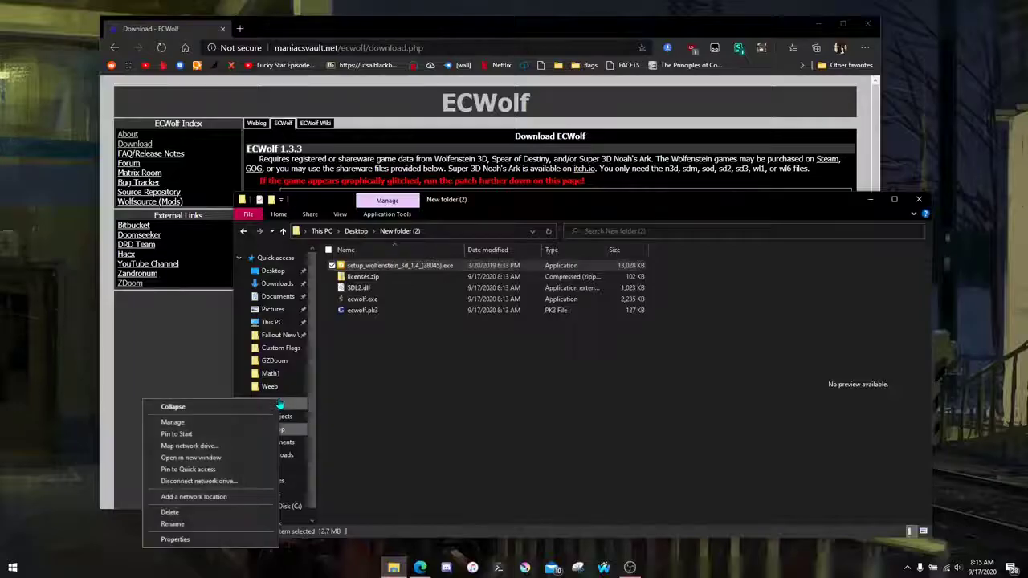
Step: Open the C:\GOG Games\Wolfenstein 3D install folder from This PC
left_click(198, 458)
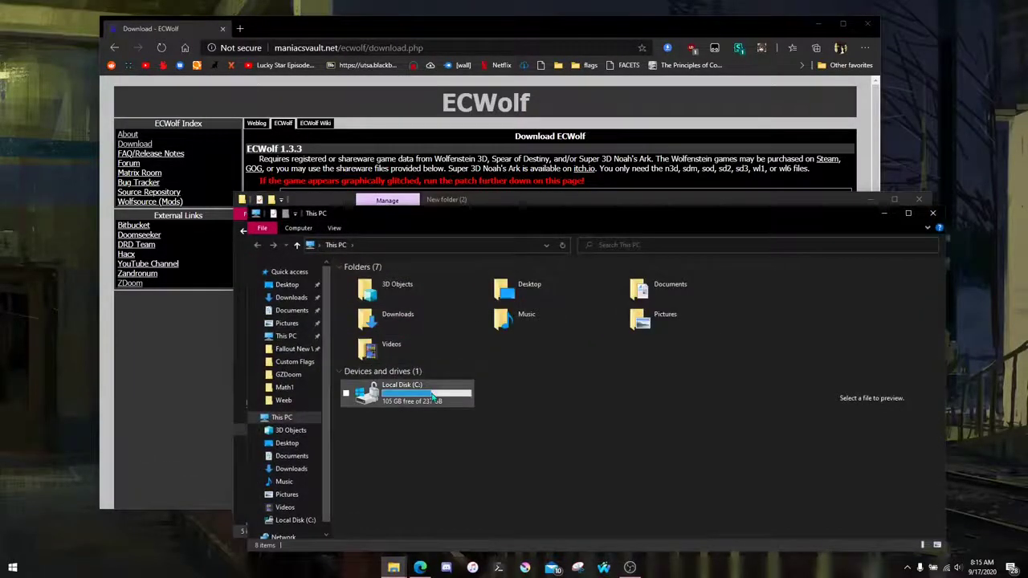
double_click(405, 392)
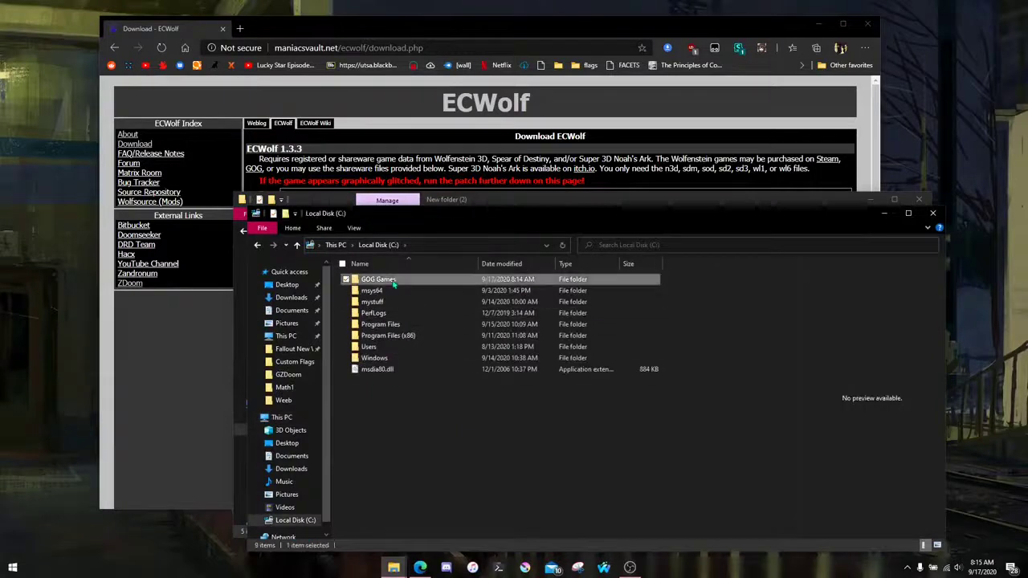
double_click(378, 279)
left_click(428, 292)
double_click(428, 291)
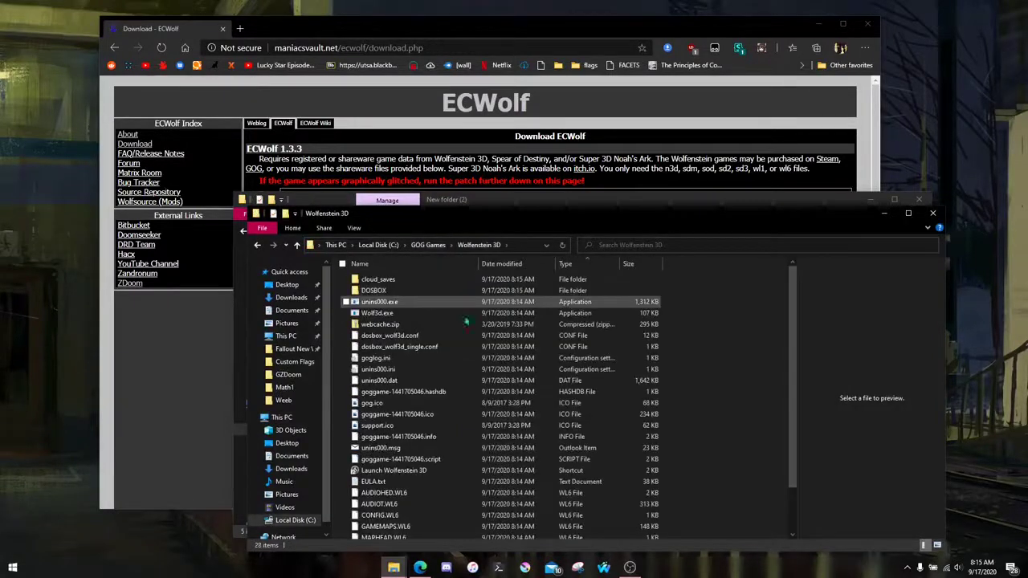
right_click(695, 360)
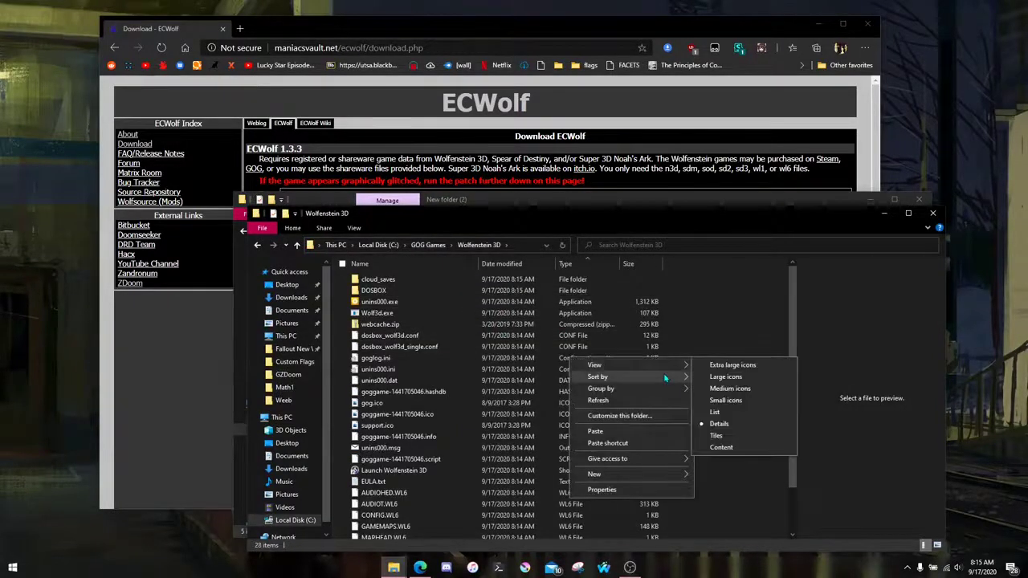
left_click(835, 388)
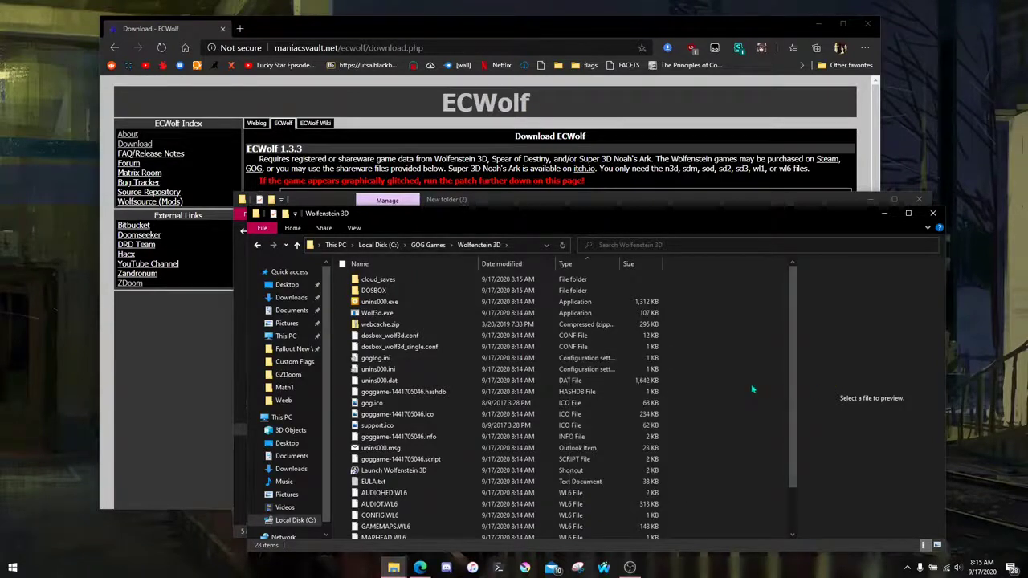
scroll(819, 390, "down", 2)
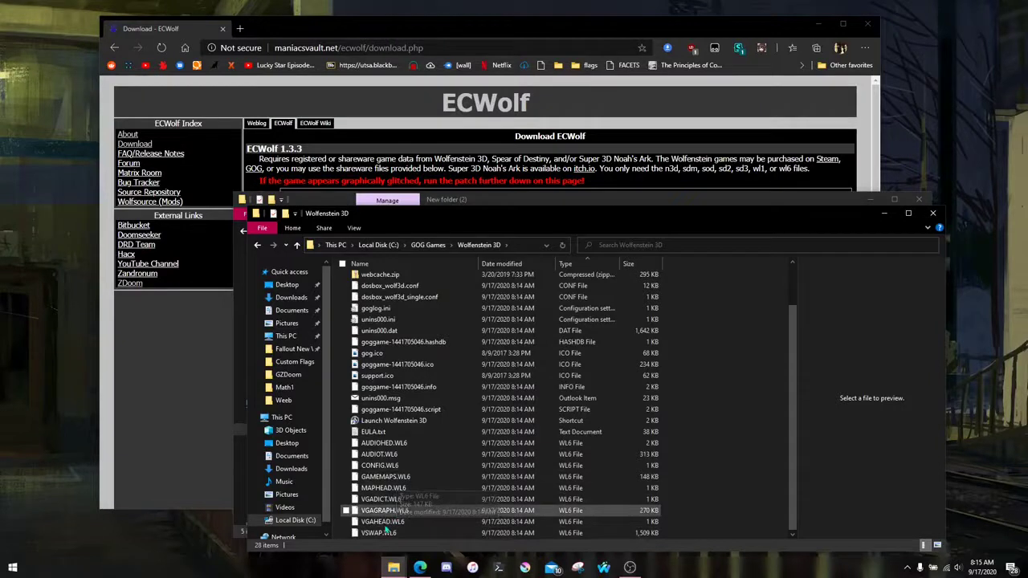
Step: Paste the nine .WL6 data files into Desktop\New folder (2)
left_click_drag(682, 540, 530, 440)
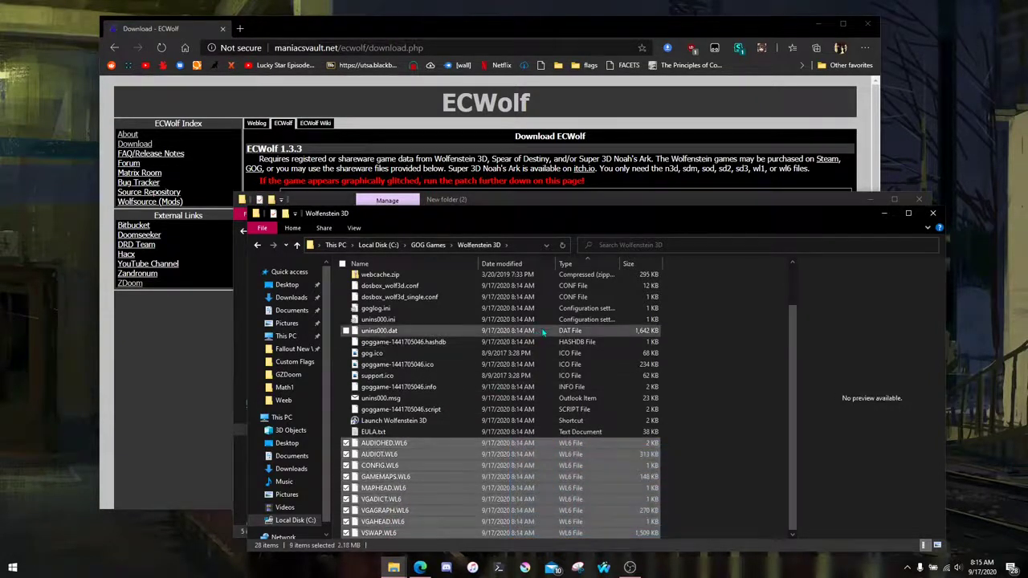
left_click(883, 213)
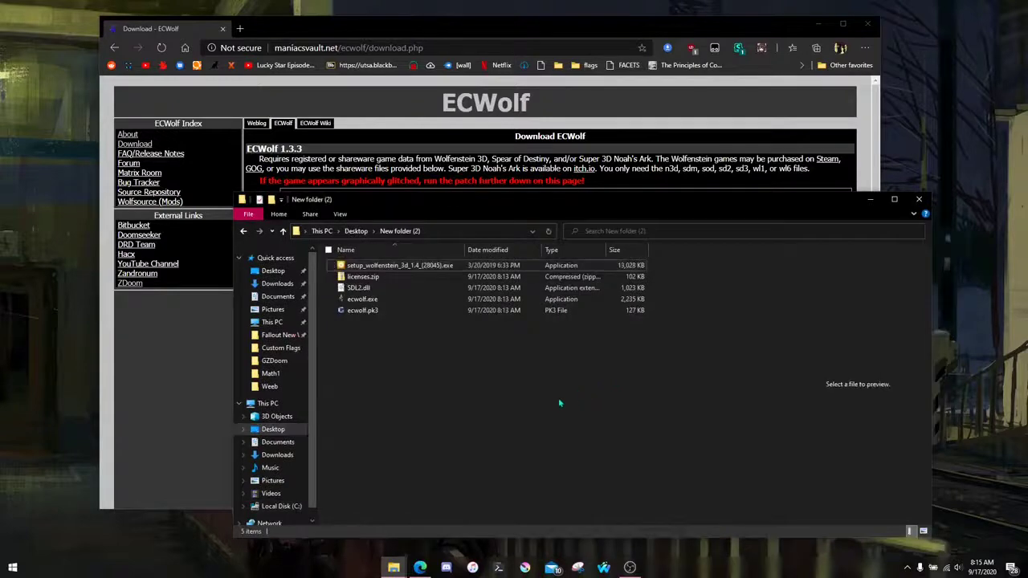
key("ctrl+v")
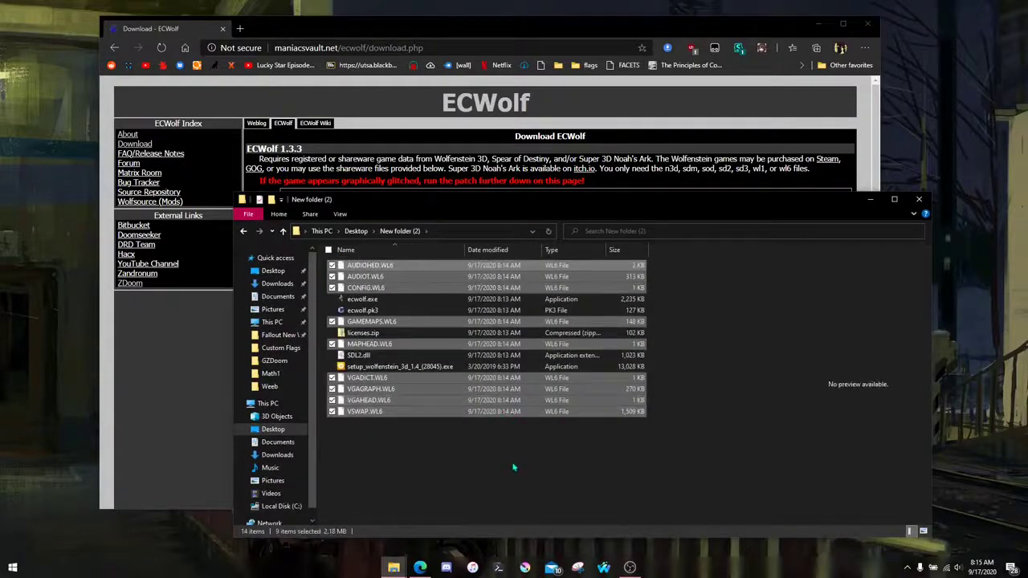
left_click(514, 468)
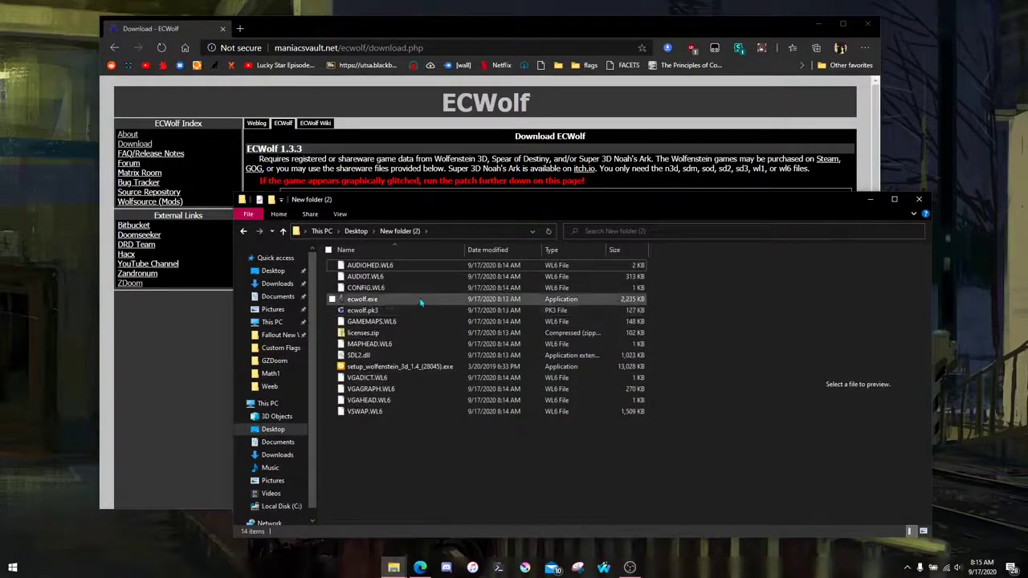
left_click_drag(460, 206, 406, 138)
Step: Launch ecwolf.exe, skip the intro screens, and go to Options > Display Options
double_click(321, 232)
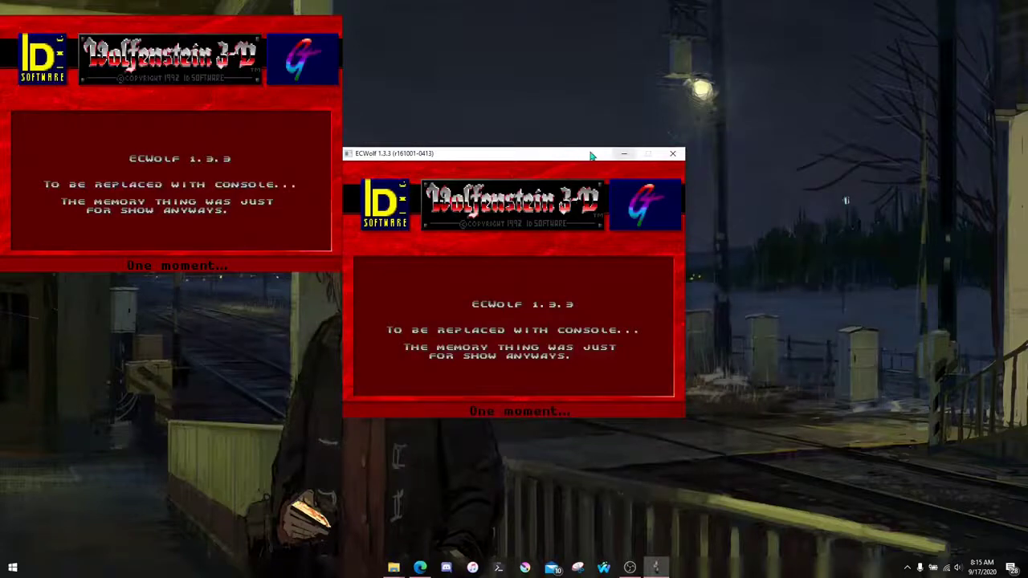
left_click_drag(606, 155, 597, 155)
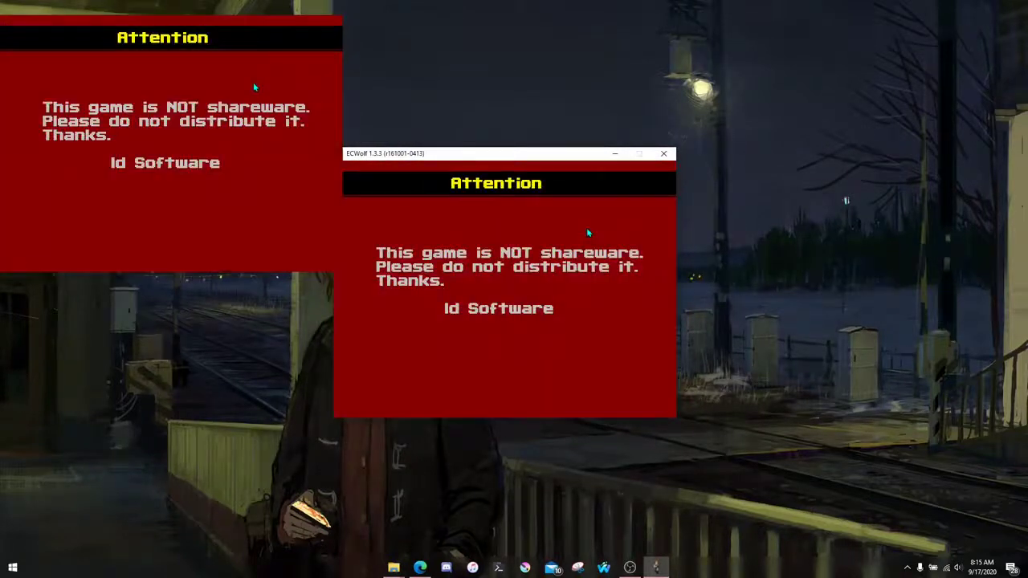
key("Return")
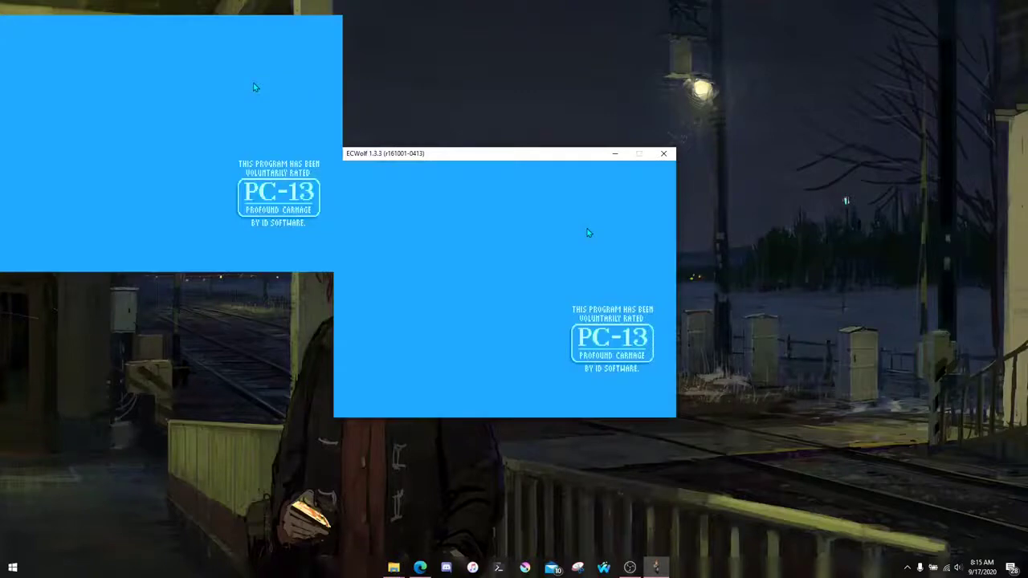
key("Return")
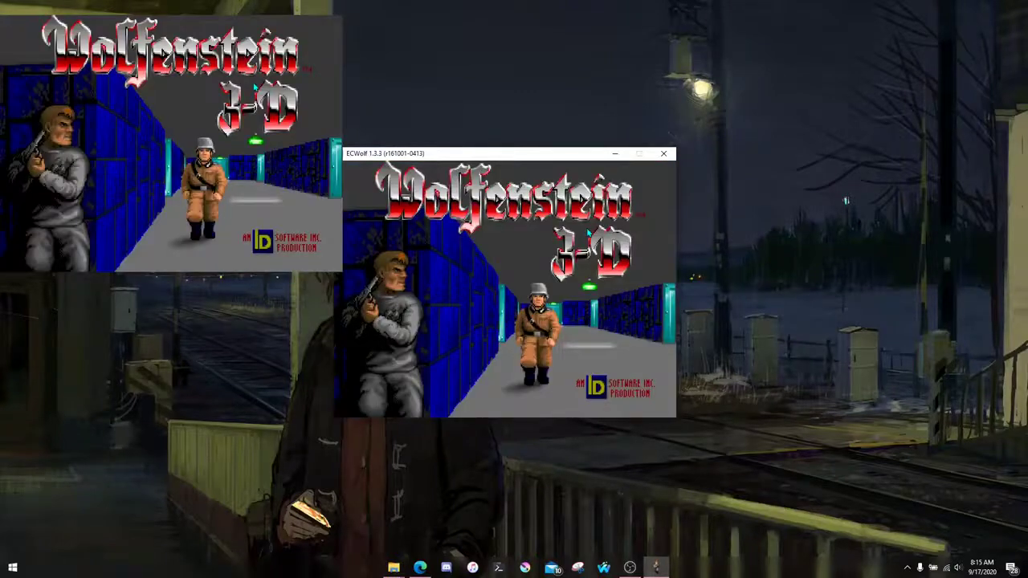
key("Return")
key("Down")
key("Return")
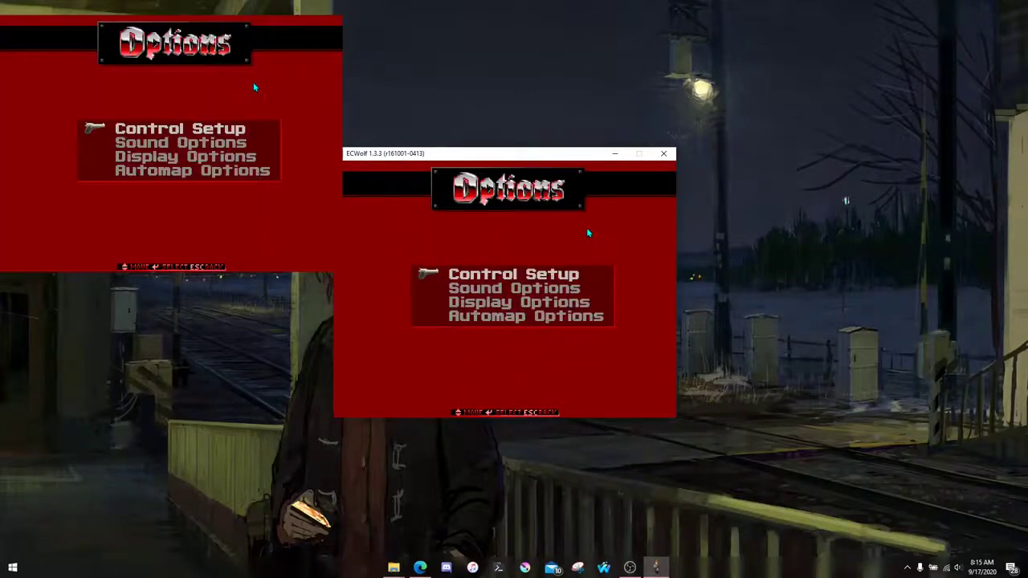
key("Down")
key("Down")
key("Return")
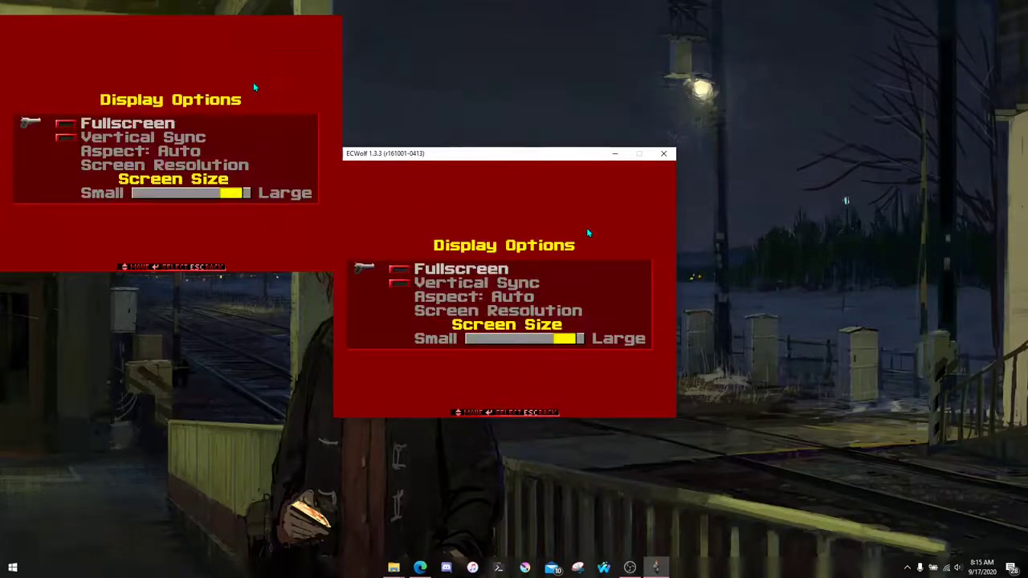
Step: Set the display aspect ratio to 16:9
key("Return")
key("Down")
key("Down")
key("Down")
key("Down")
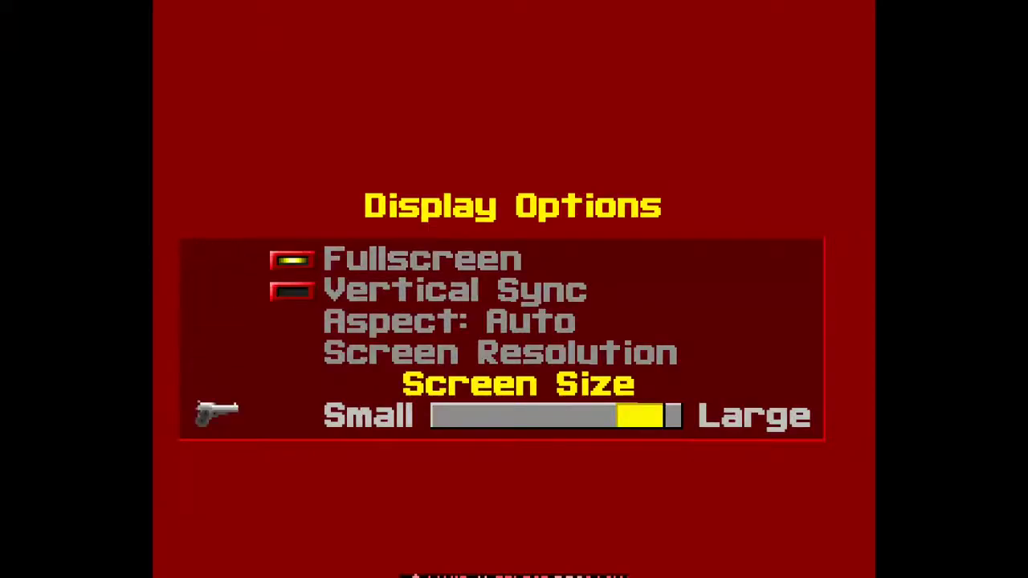
key("Up")
key("Up")
key("Return")
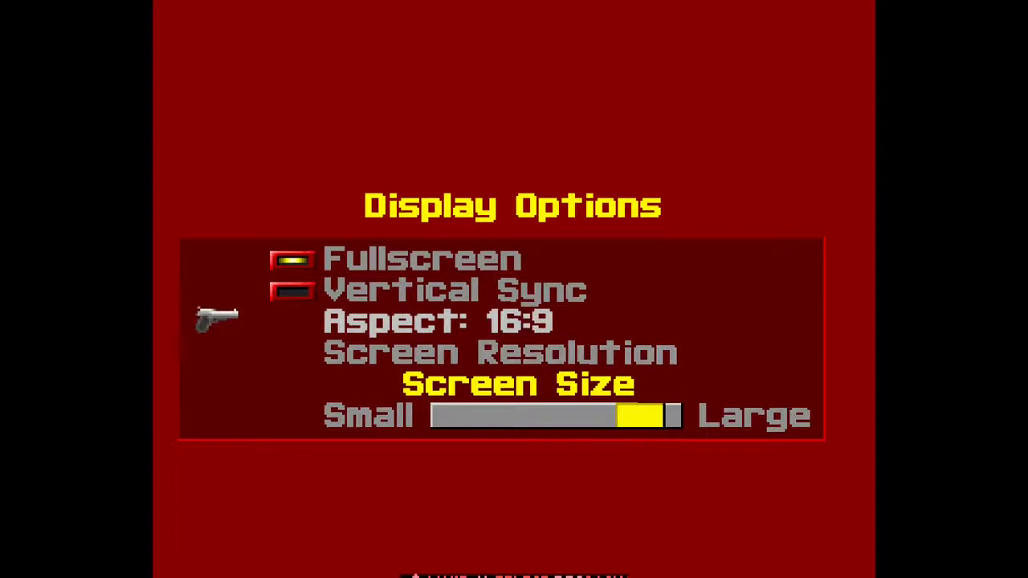
key("Down")
key("Down")
key("Up")
key("Up")
key("Return")
key("Return")
key("Escape")
key("Escape")
key("Return")
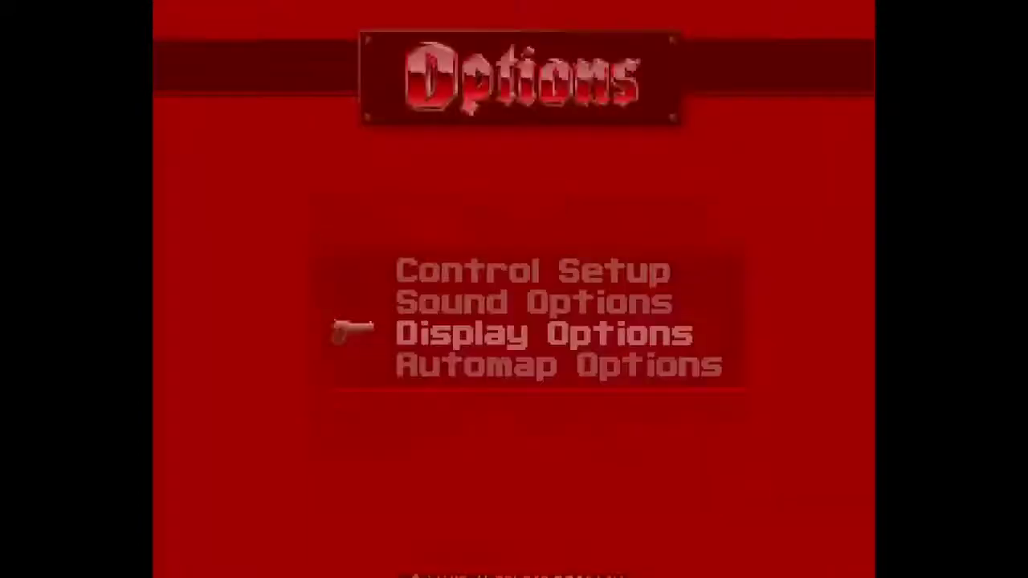
key("Return")
Step: Turn fullscreen off and bring up the Screen Resolution list
key("Up")
key("Up")
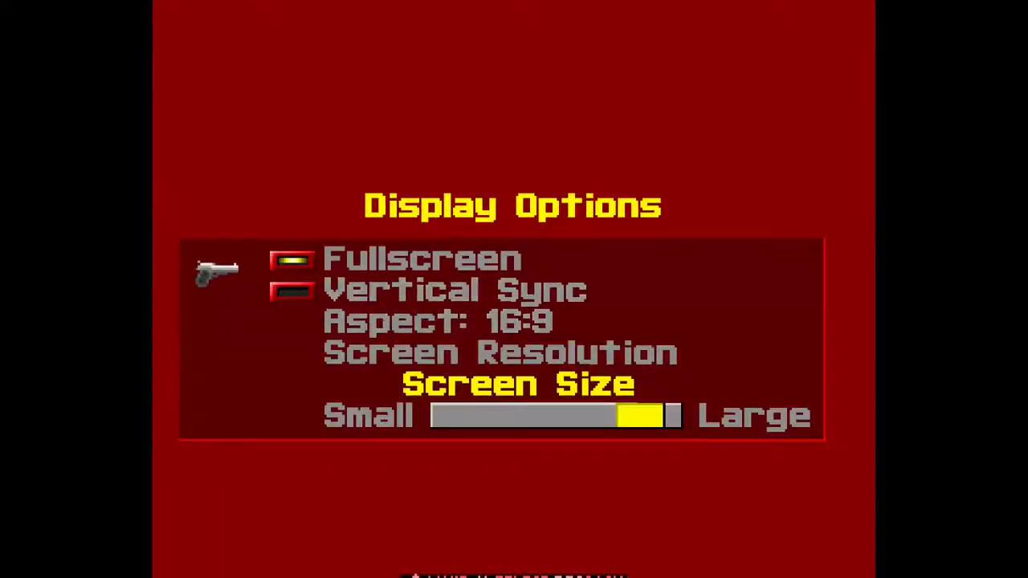
key("Return")
key("Return")
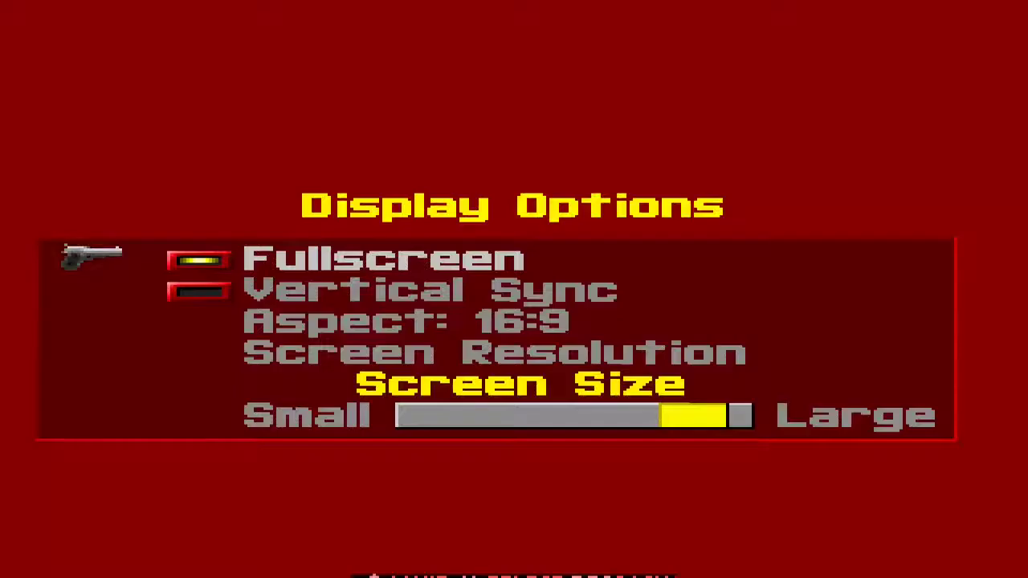
key("Down")
key("Down")
key("Down")
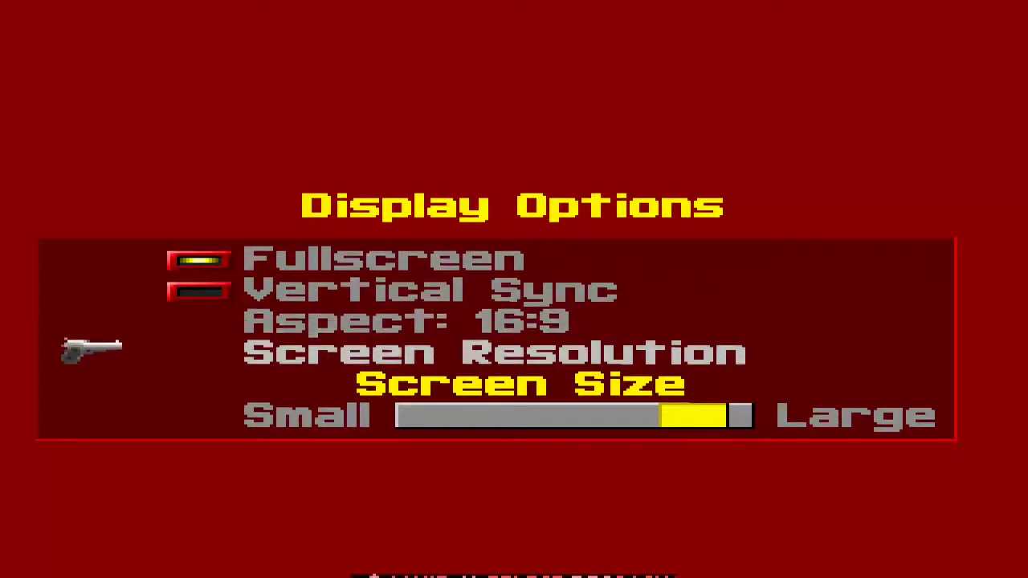
key("Return")
key("Down")
key("Down")
key("Down")
key("Down")
key("Down")
key("Down")
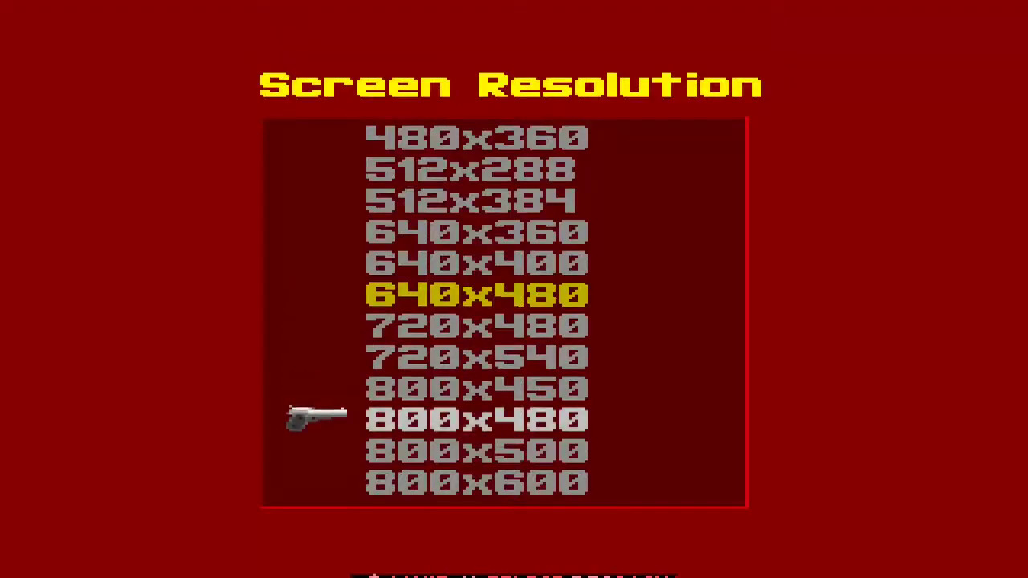
Step: Pick 1920x1080 from the resolution list and leave Display Options
key("Down")
key("Down")
key("Down")
key("Down")
key("Down")
key("Down")
key("Down")
key("Down")
key("Down")
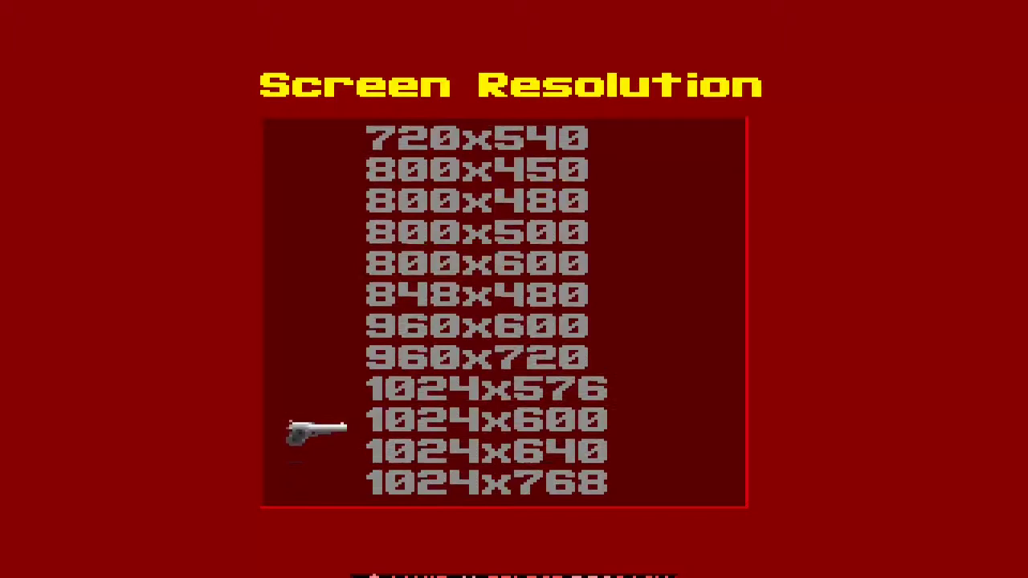
key("Up")
key("Up")
key("Up")
key("Up")
key("Up")
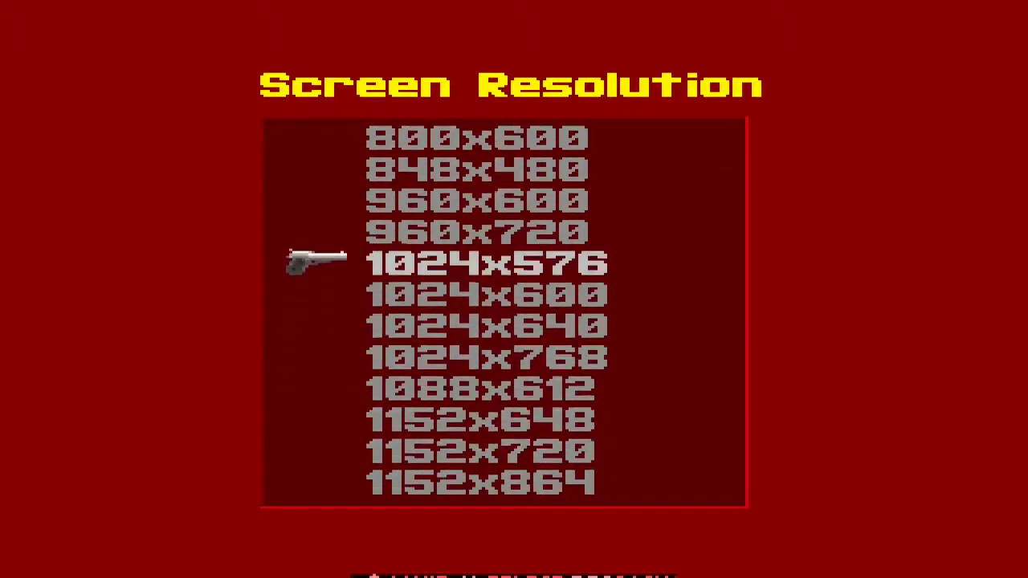
key("Down")
key("Down")
key("Down")
key("Down")
key("Down")
key("Down")
key("Down")
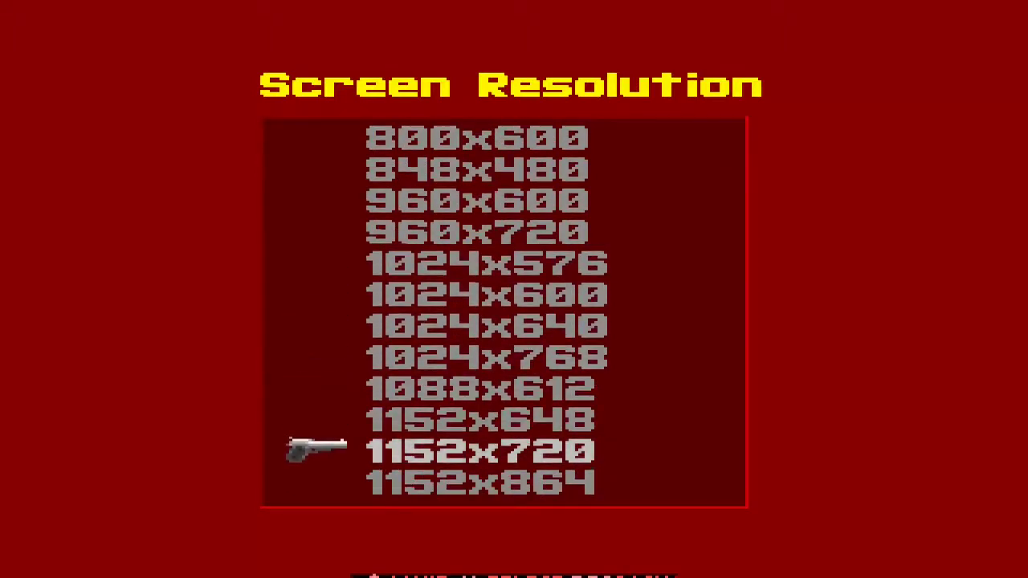
key("Down")
key("Down")
key("Down")
key("Down")
key("Down")
key("Down")
key("Down")
key("Down")
key("Down")
key("Down")
key("Down")
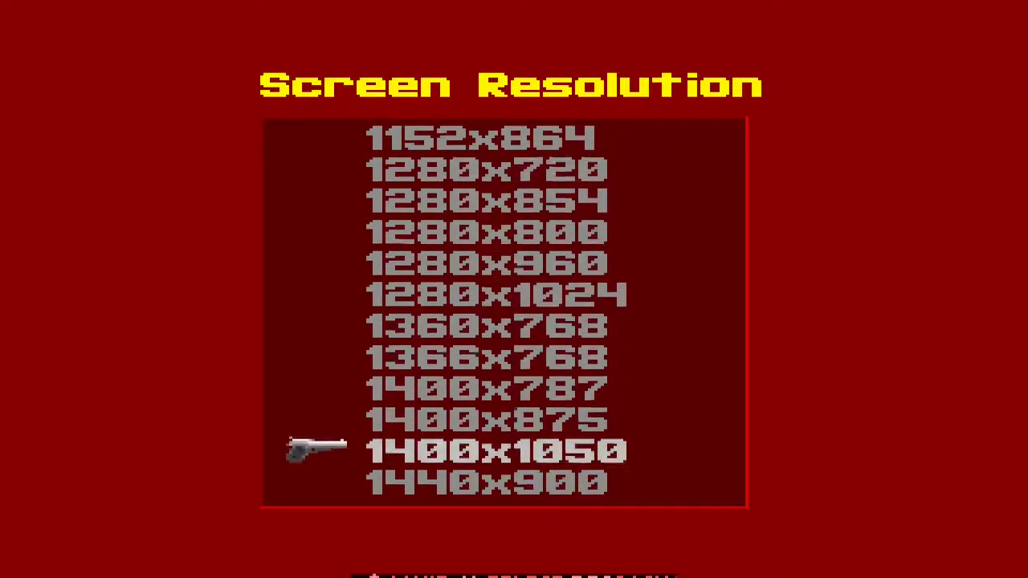
key("Down")
key("Down")
key("Down")
key("Down")
key("Down")
key("Down")
key("Down")
key("Down")
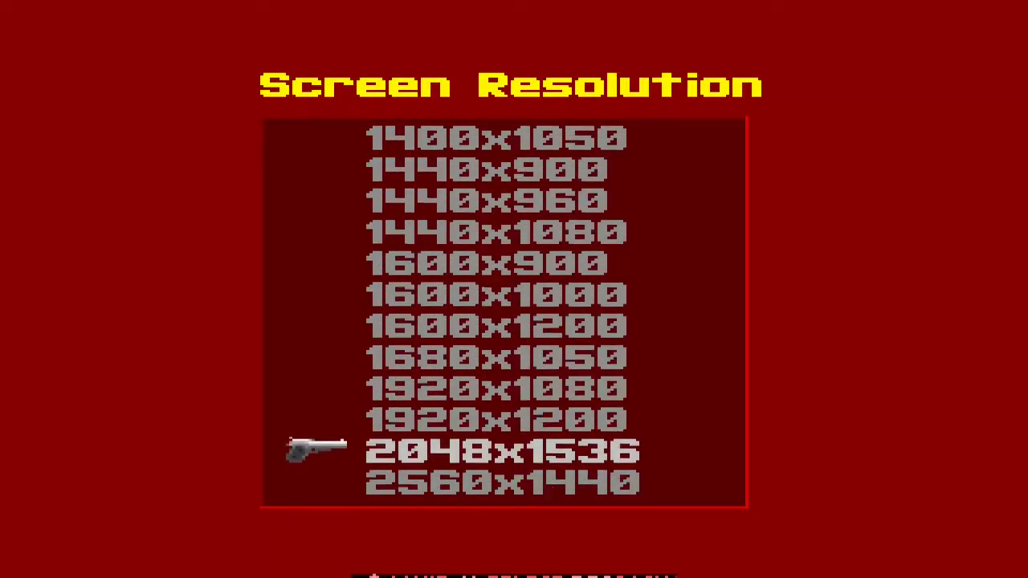
key("Up")
key("Up")
key("Return")
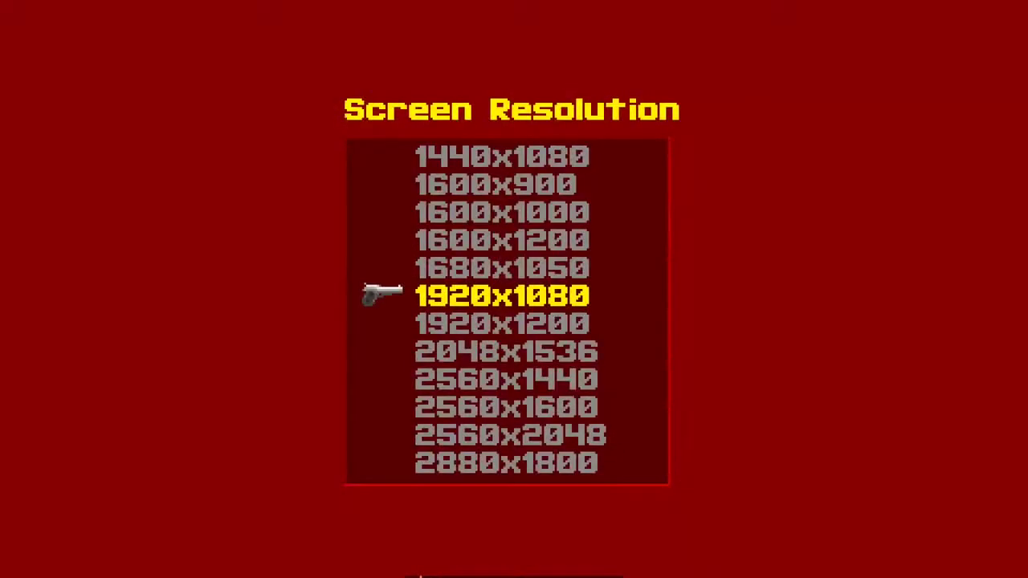
key("Escape")
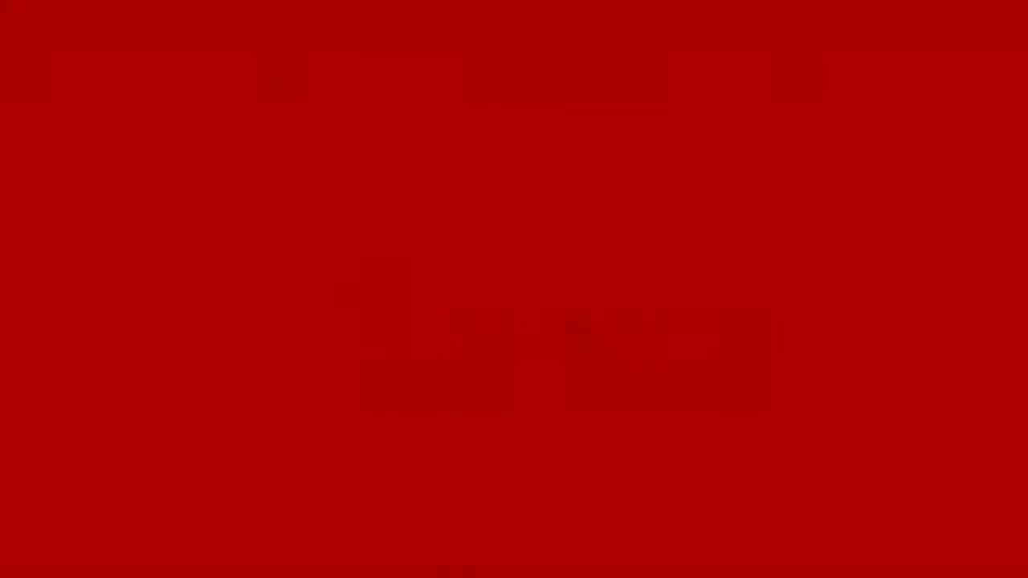
Step: Go to Options > Control Setup > Customize controls
key("Escape")
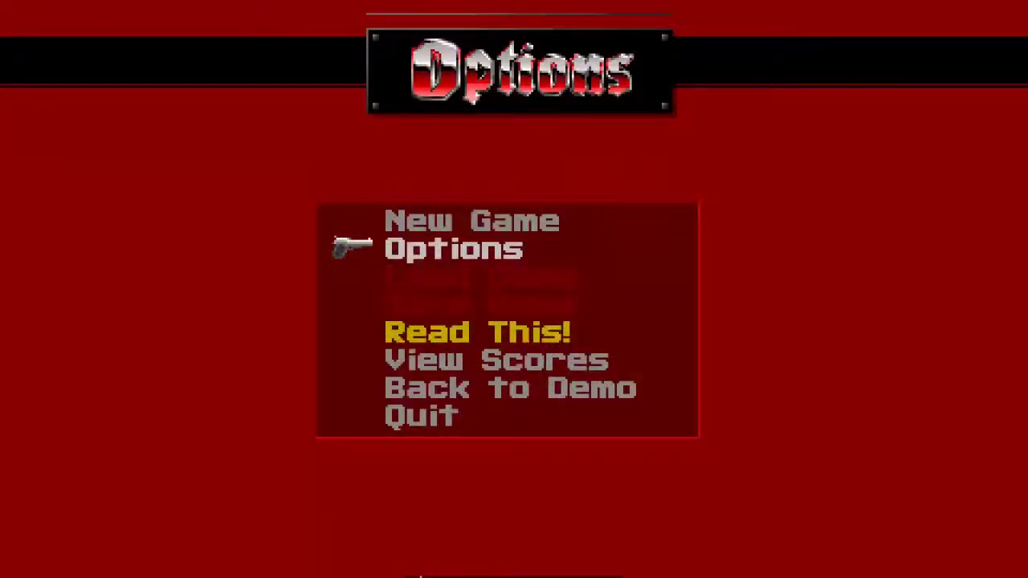
key("Return")
key("Up")
key("Up")
key("Return")
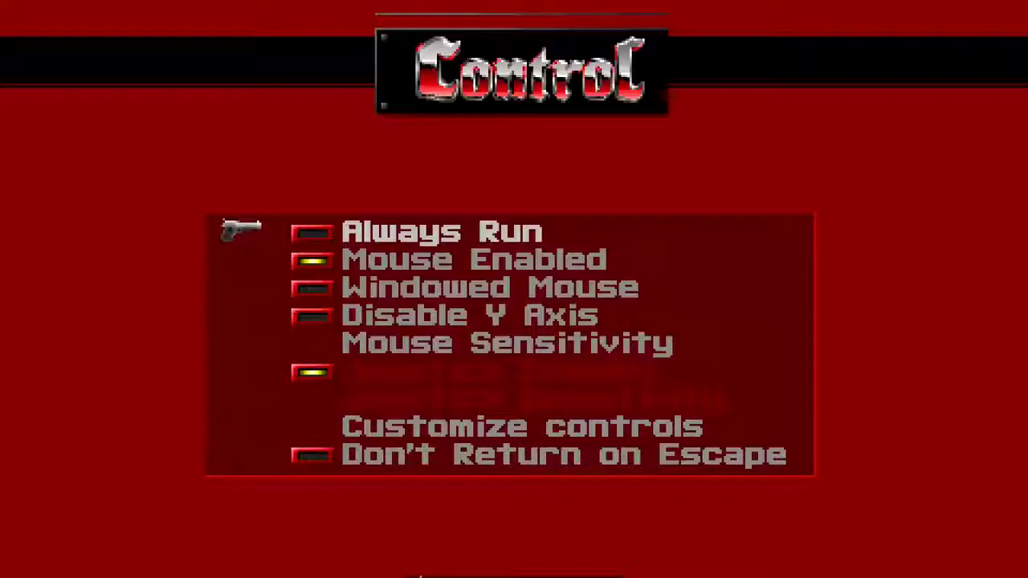
key("Down")
key("Down")
key("Down")
key("Up")
key("Return")
key("Down")
key("Up")
Step: Bind Forward, Backward, Strafe Left and Strafe Right to W, S, A, D, then exit to the main menu
key("w")
key("s")
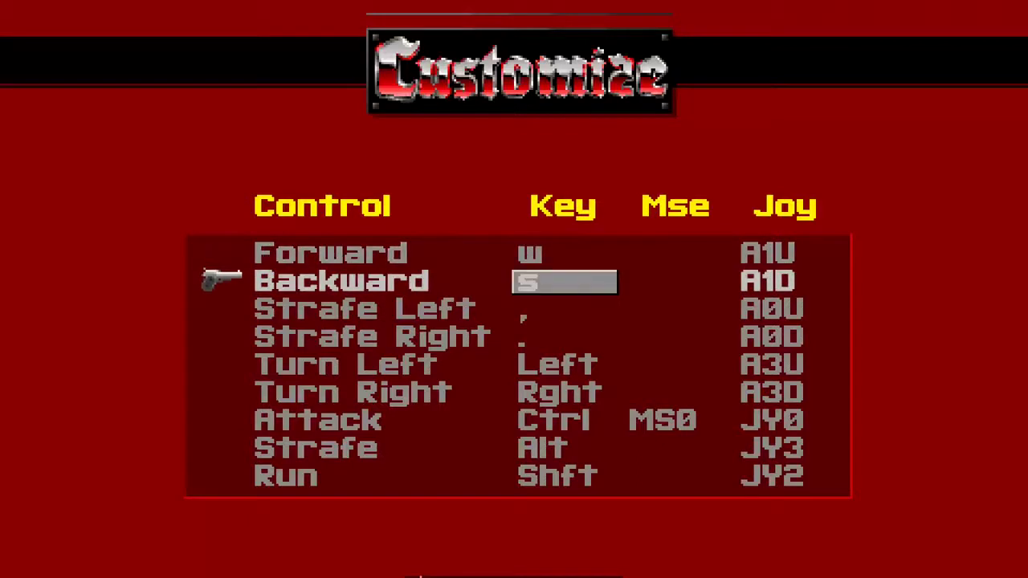
key("a")
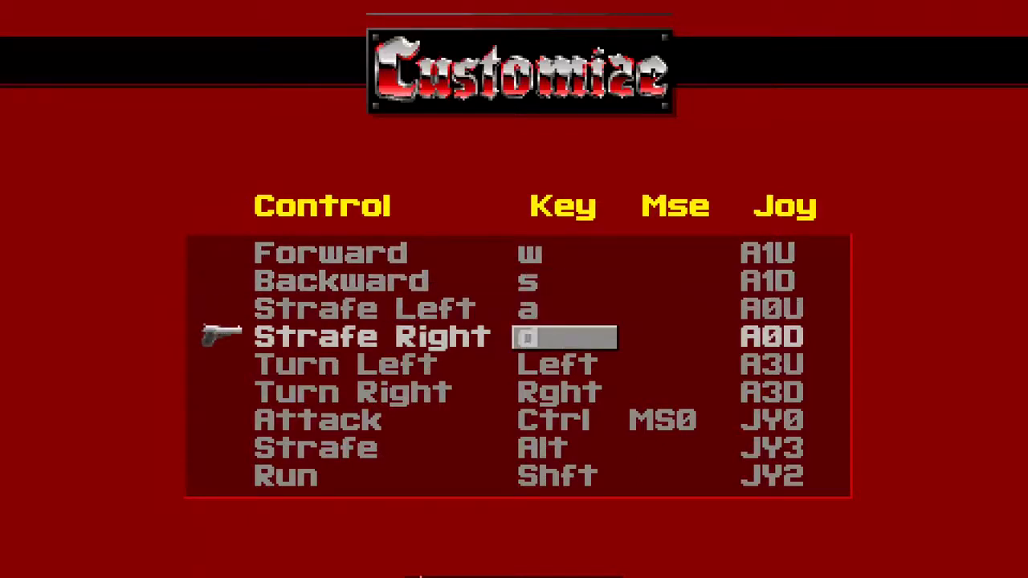
key("Down")
key("Down")
key("Down")
key("Down")
key("Down")
key("Down")
key("Down")
key("Down")
key("Down")
key("Down")
key("Down")
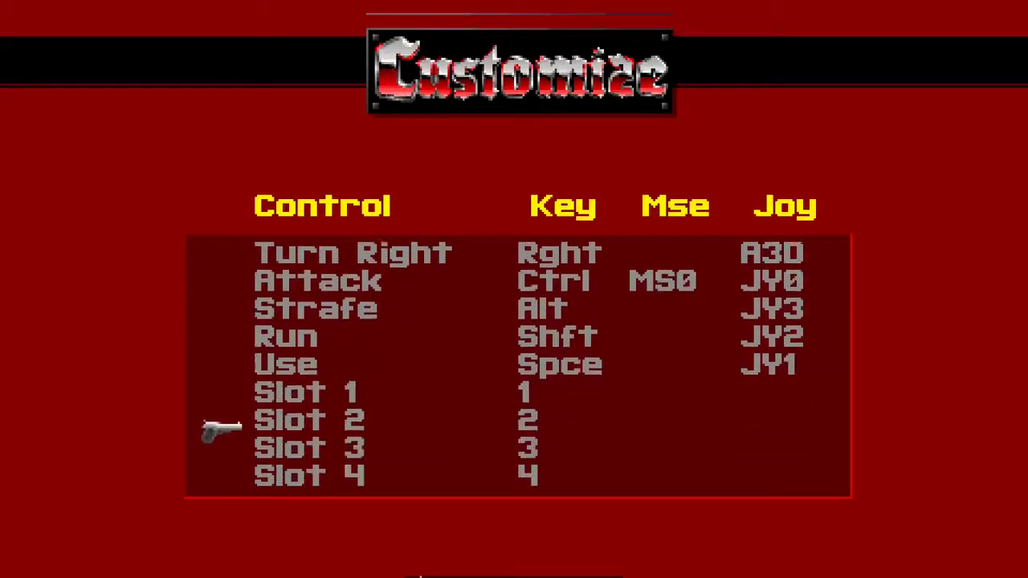
key("Down")
key("Down")
key("Down")
key("Down")
key("Down")
key("Down")
key("Down")
key("Down")
key("Down")
key("Down")
key("Down")
key("Down")
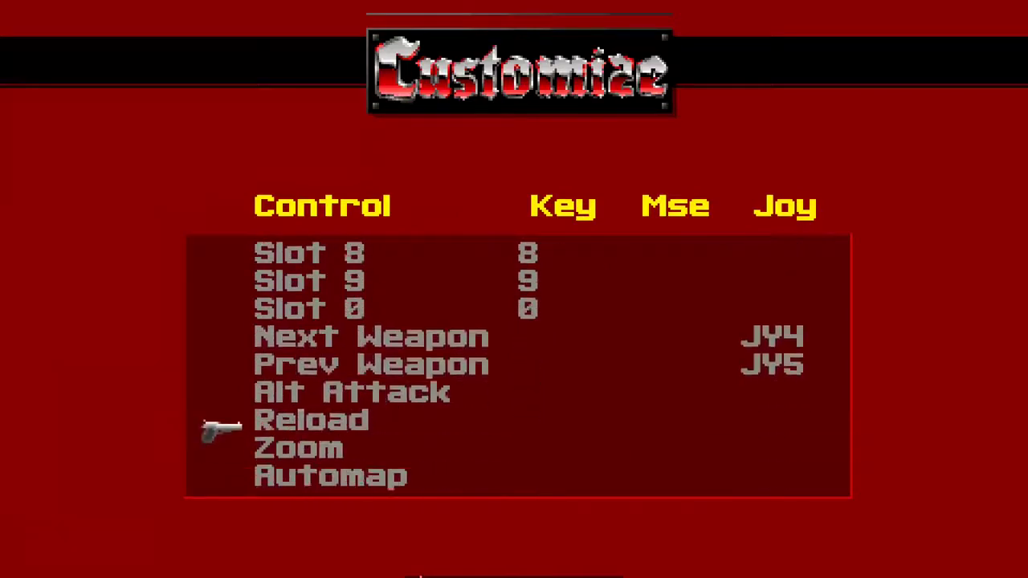
key("Escape")
key("Up")
key("Up")
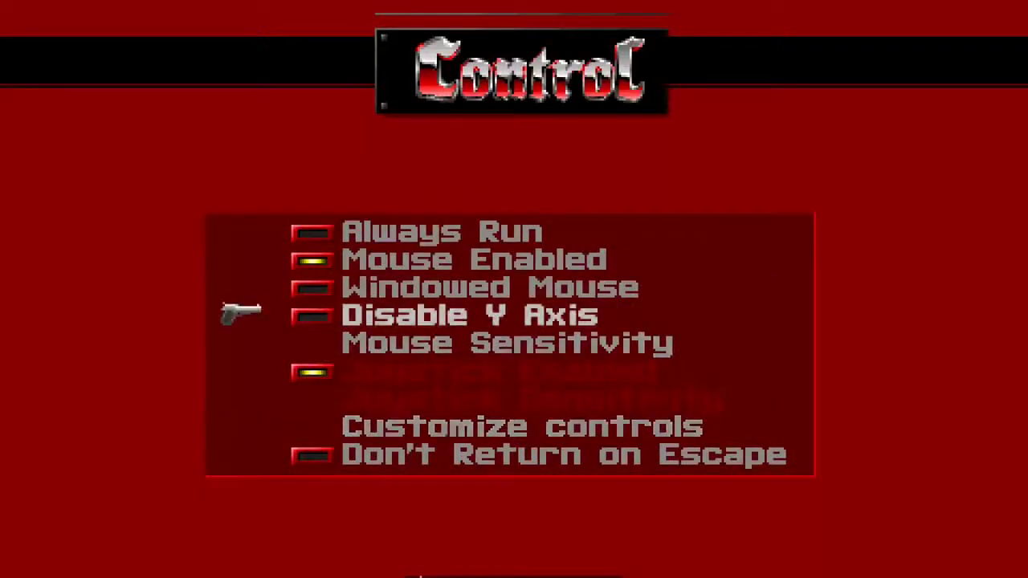
key("Escape")
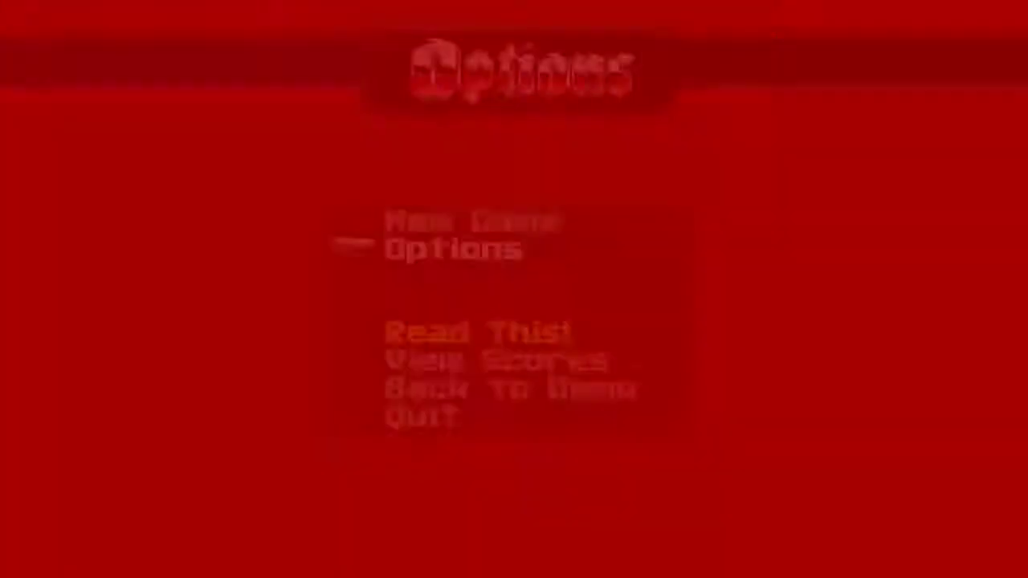
key("F10")
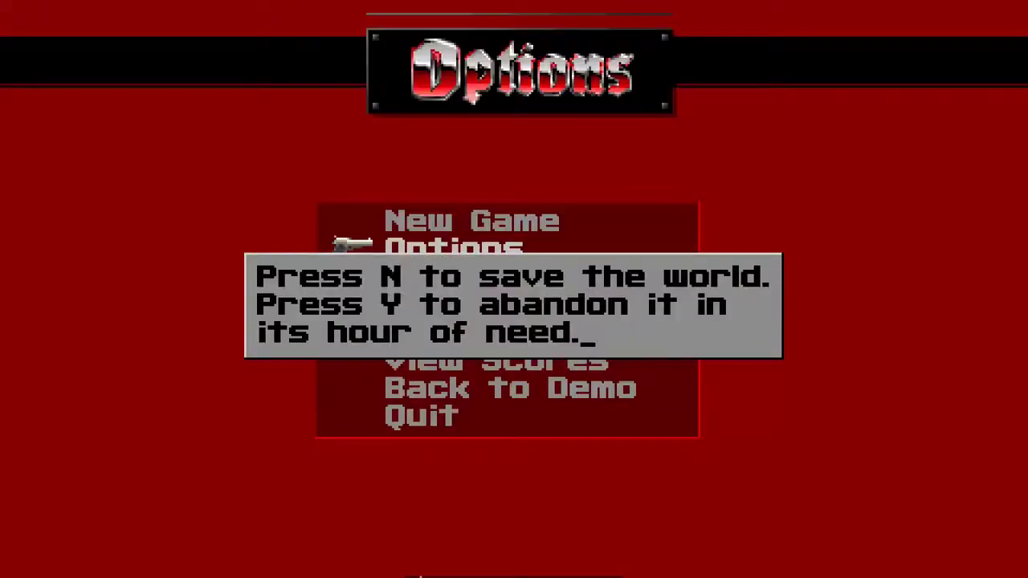
Step: Start Episode 1, Escape from Wolfenstein, and go through the first door into the corridor
key("Return")
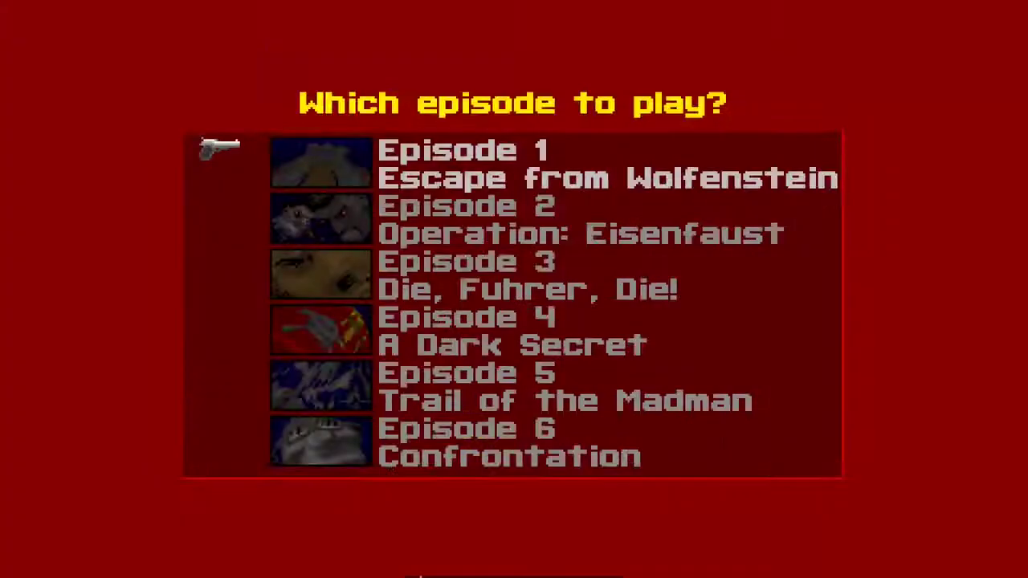
key("Return")
key("Return")
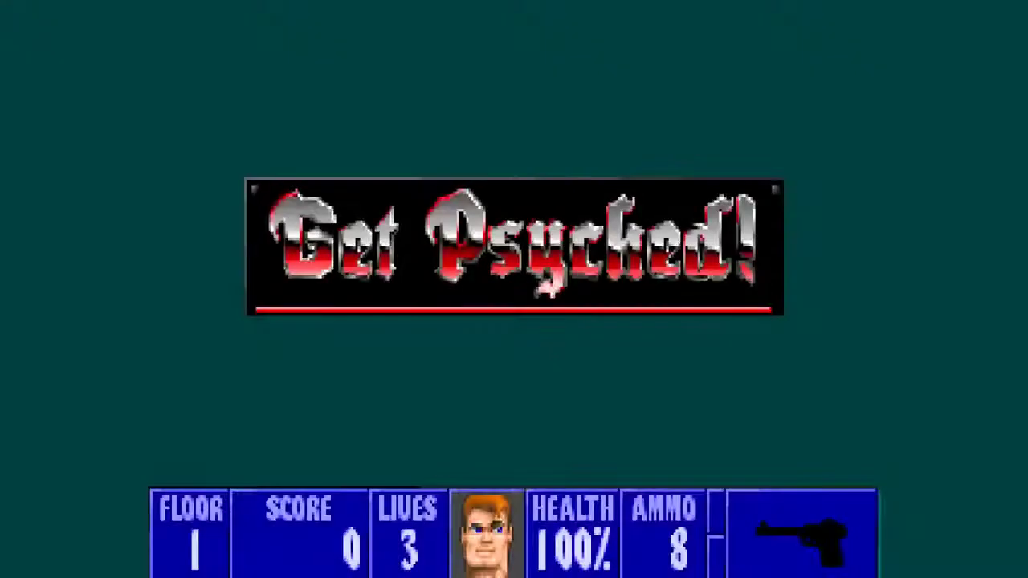
key("Up")
key("space")
key("Up")
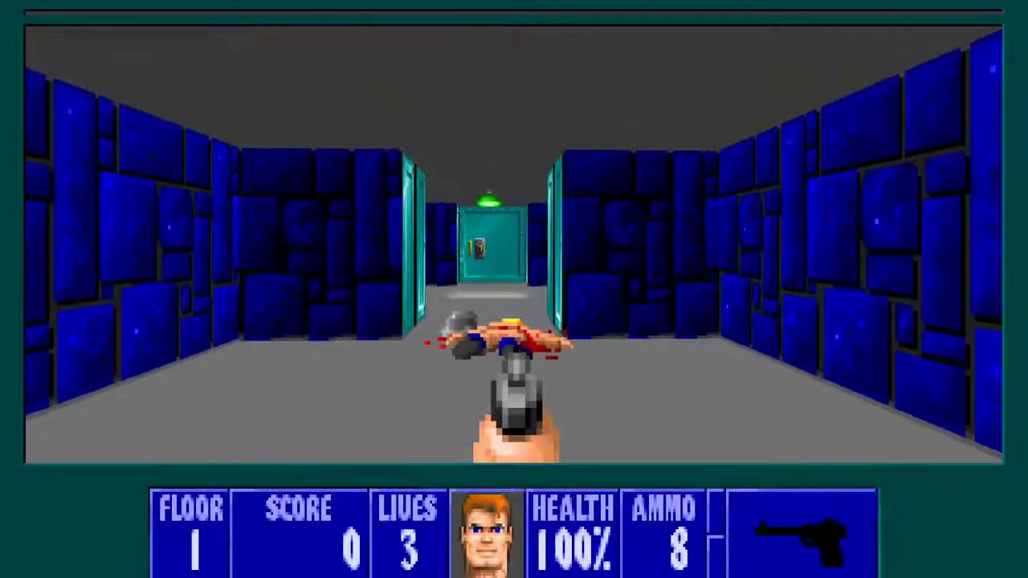
key("Up")
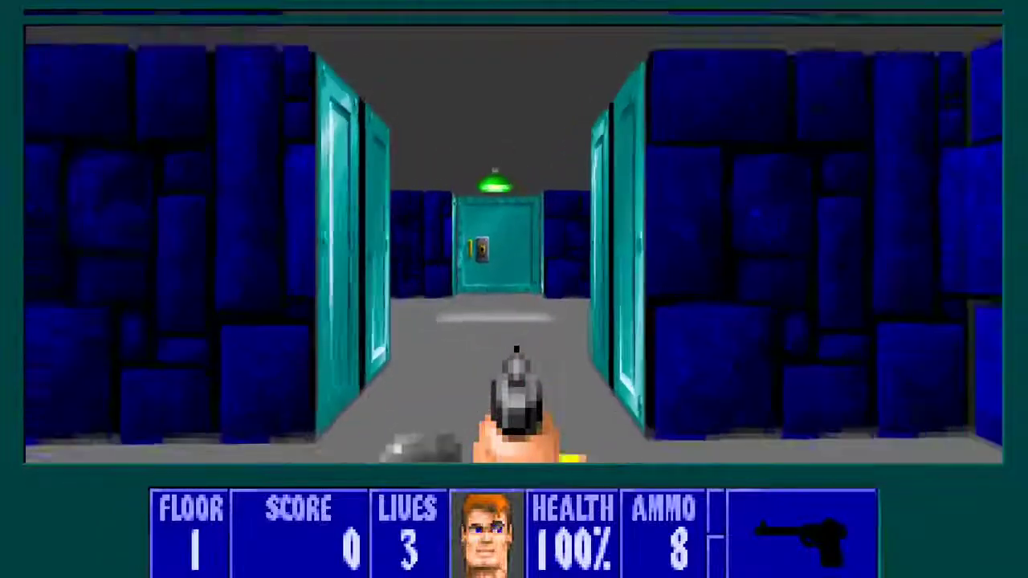
Step: Turn into the cell room, shoot the guard, and pick up the ammo
key("Down")
key("Up")
key("Right")
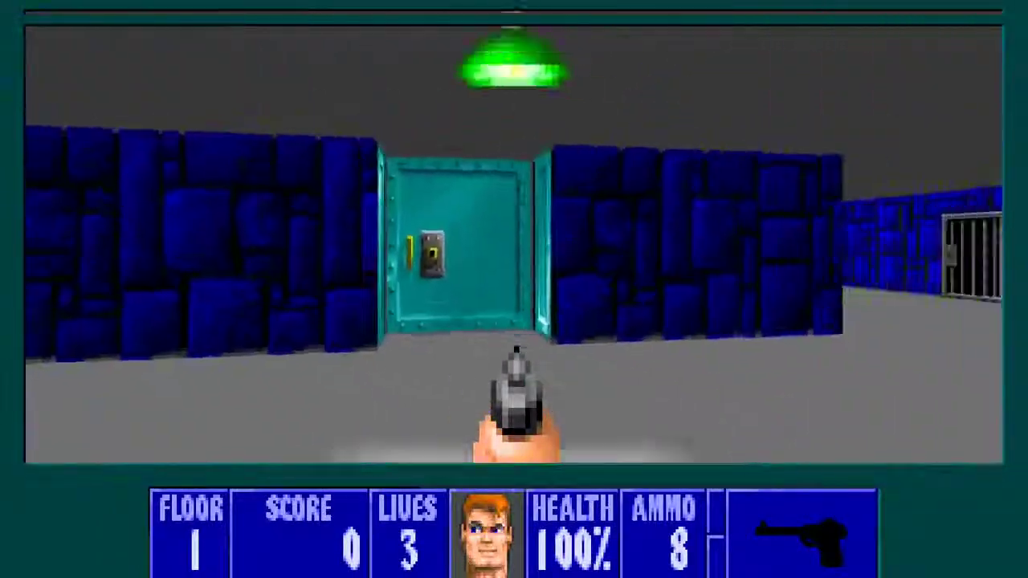
key("Right")
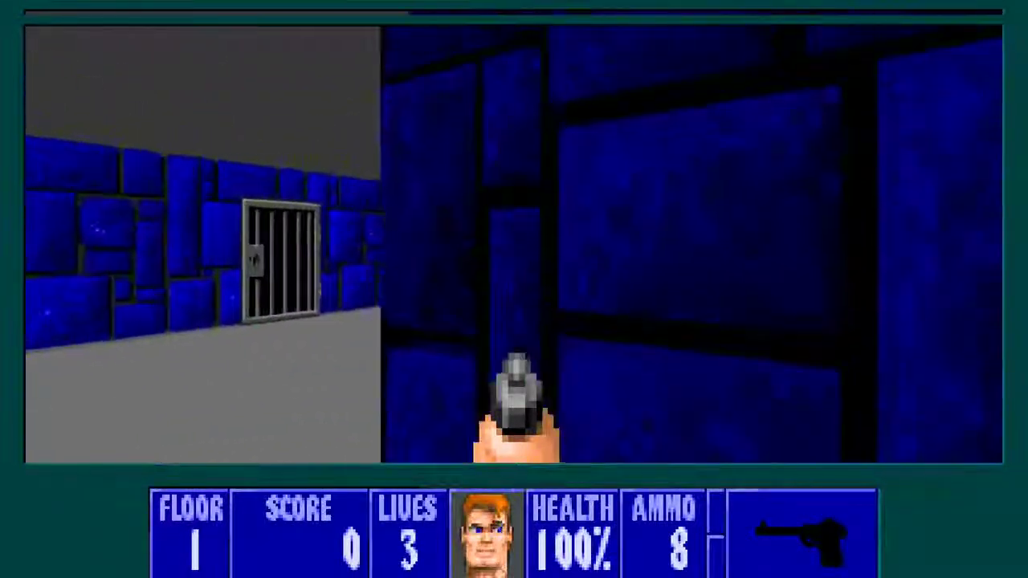
key("Up")
key("ctrl")
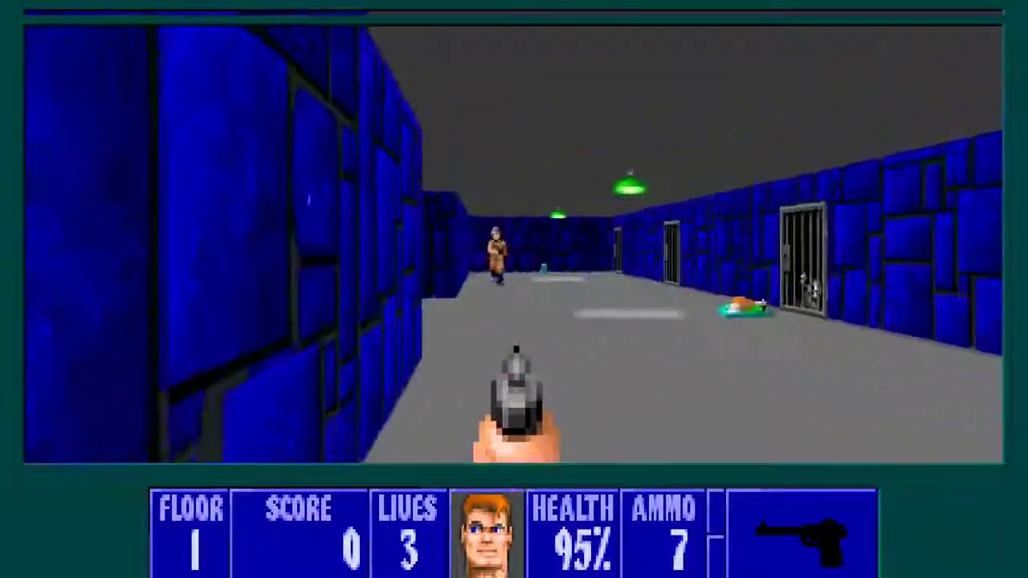
key("Up")
key("ctrl")
key("Up")
key("Left")
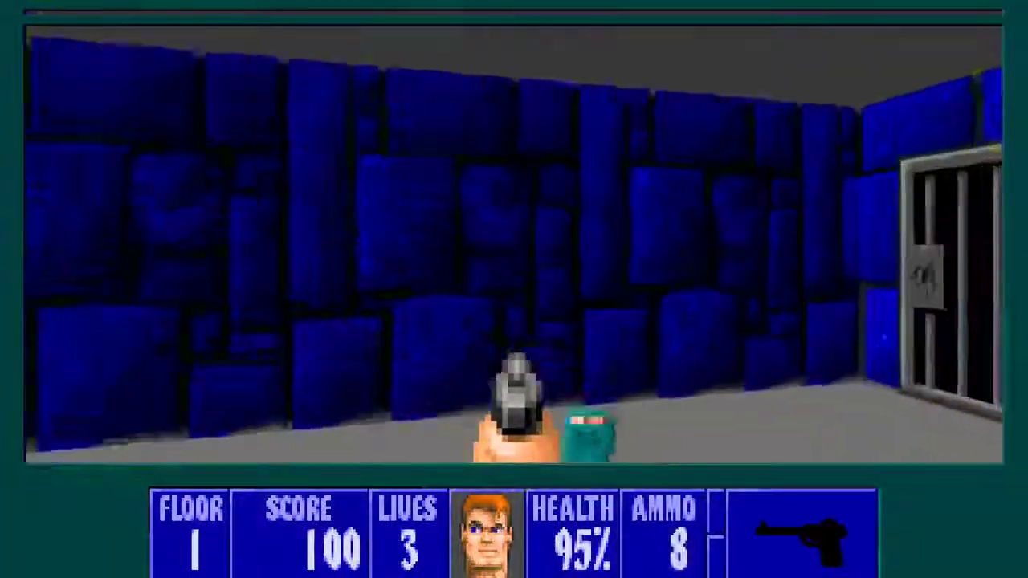
key("Right")
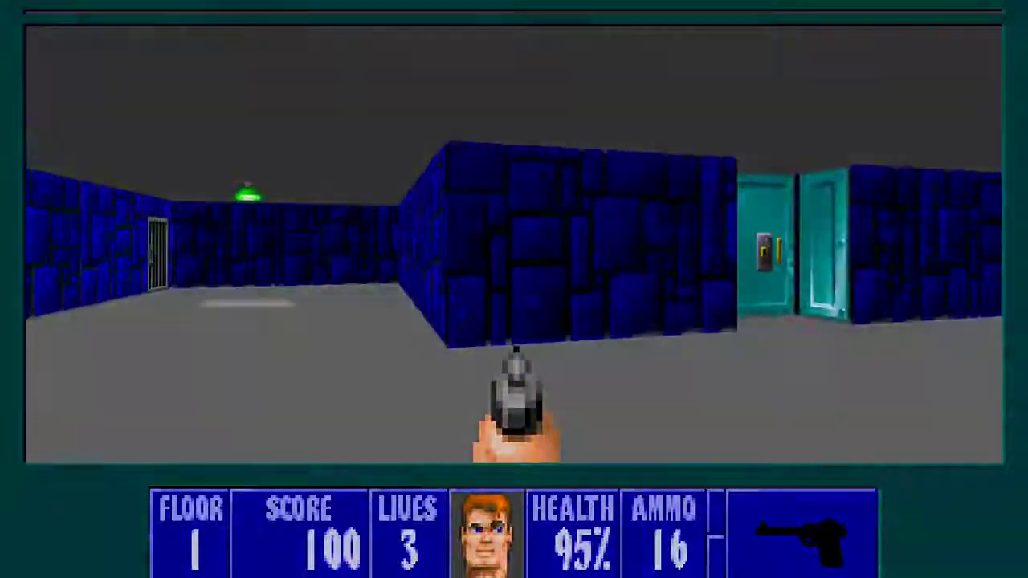
Step: Pause the game and go to the Options menu
key("Escape")
key("Down")
key("Return")
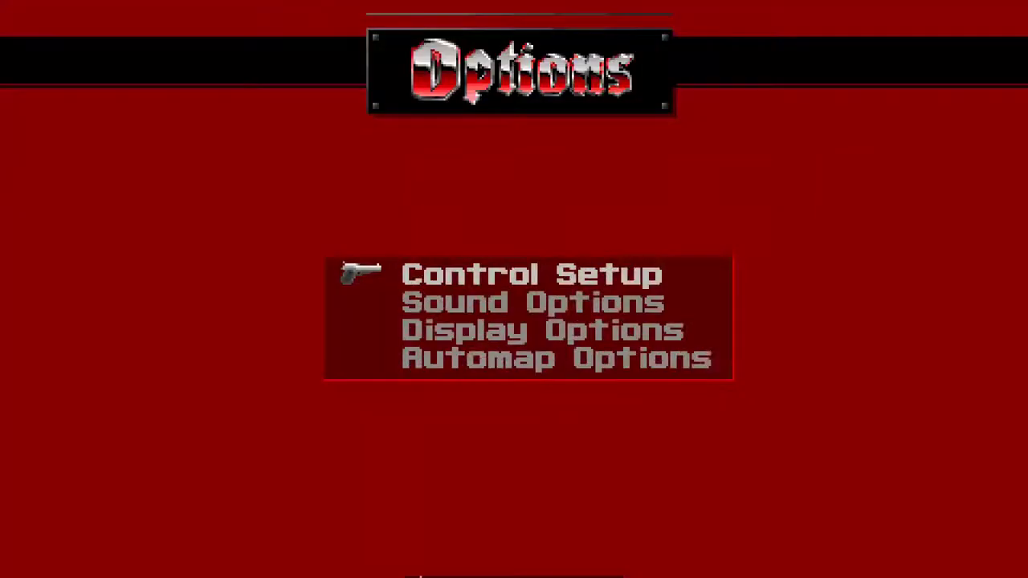
Step: Glance at Control Setup, resume play, and open the door at the end of the blue corridor
key("Return")
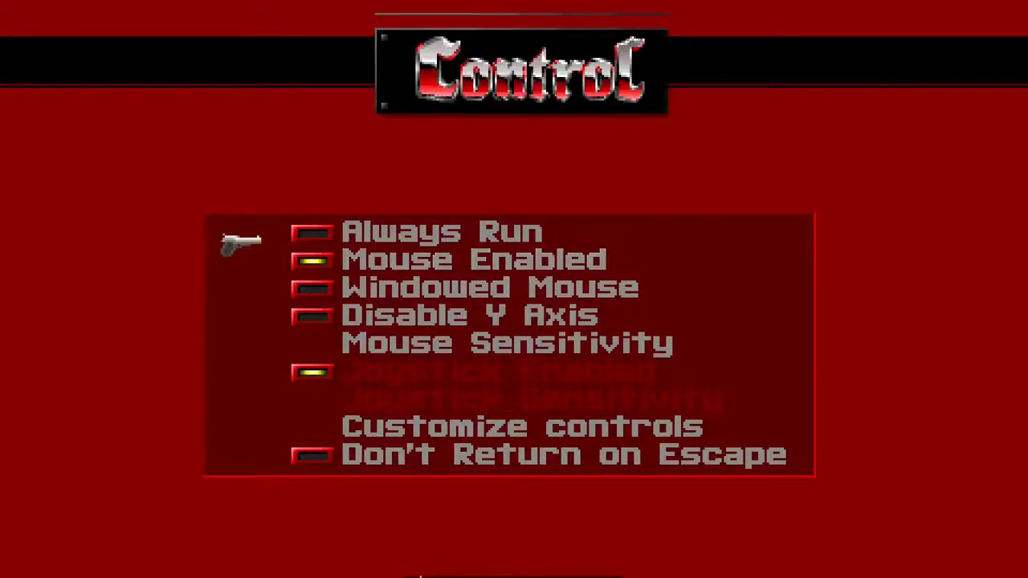
key("Escape")
key("Escape")
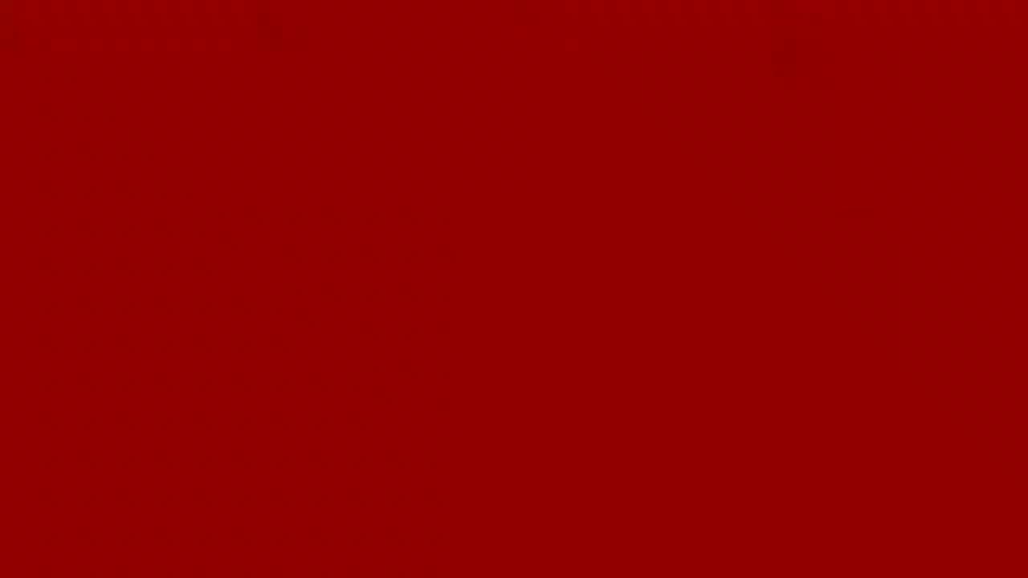
key("Left")
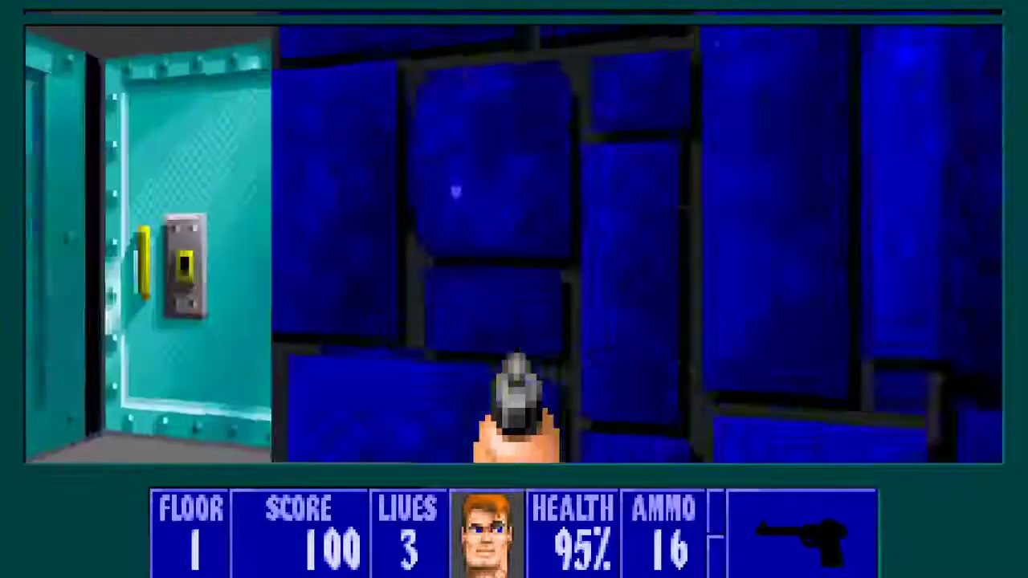
key("Left")
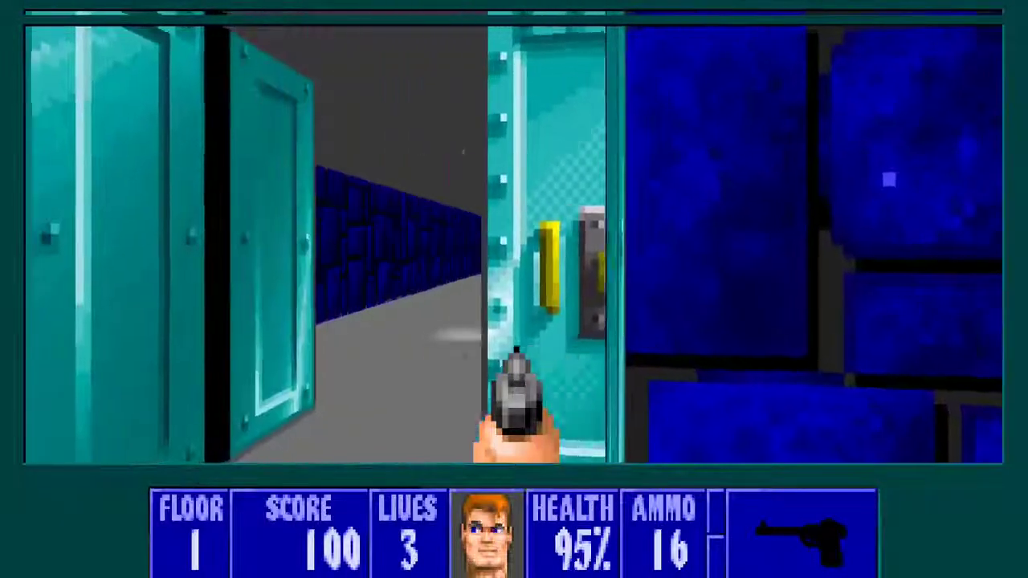
key("Up")
key("space")
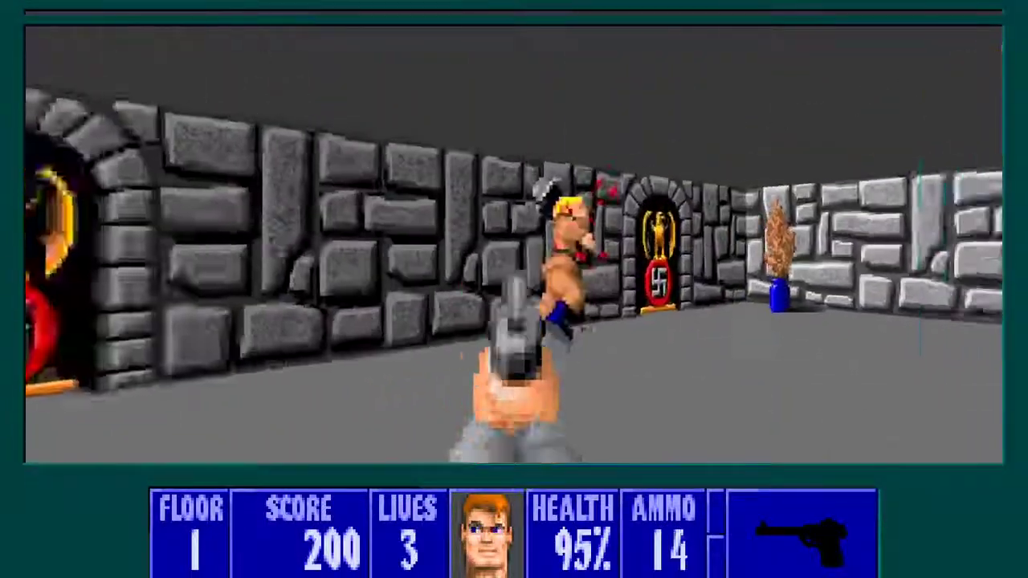
Step: Shoot the stone-room guard, grab the dropped ammo clip, and open the teal door
key("ctrl")
key("Up")
key("Left")
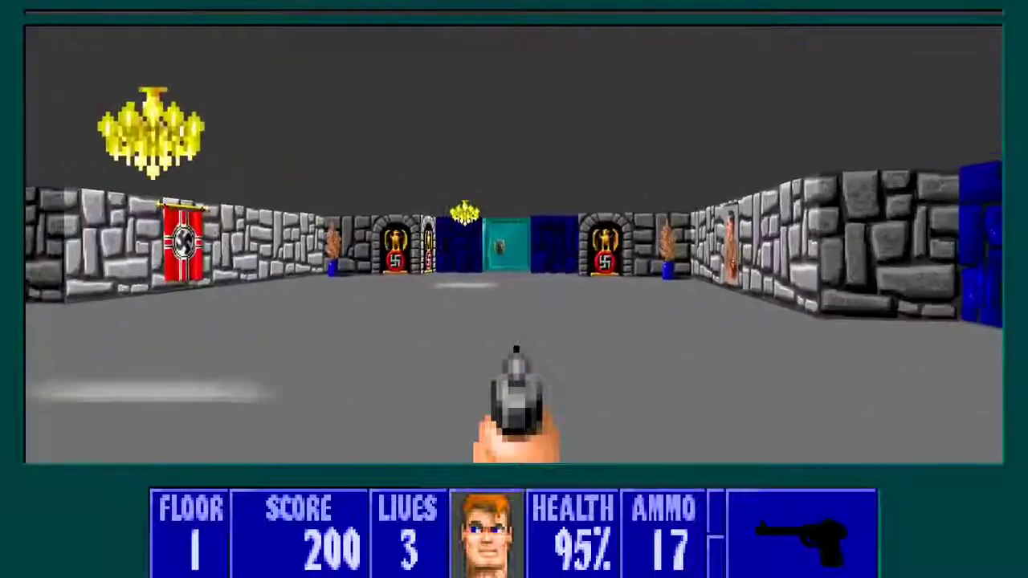
key("Left")
key("Up")
key("Right")
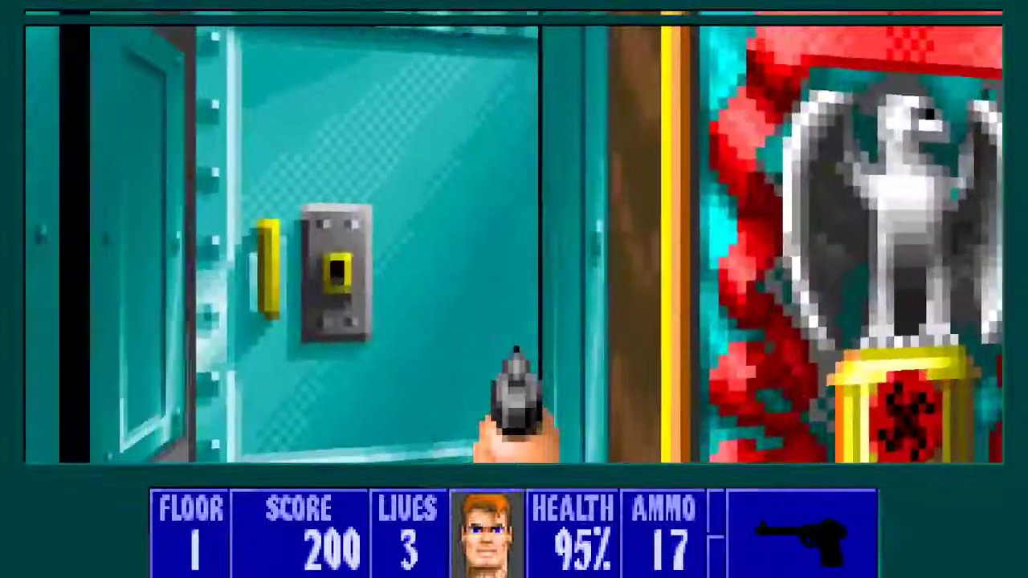
key("space")
Step: Kill the two guards in the wooden corridor
key("Left")
key("Up")
key("ctrl")
key("ctrl")
key("ctrl")
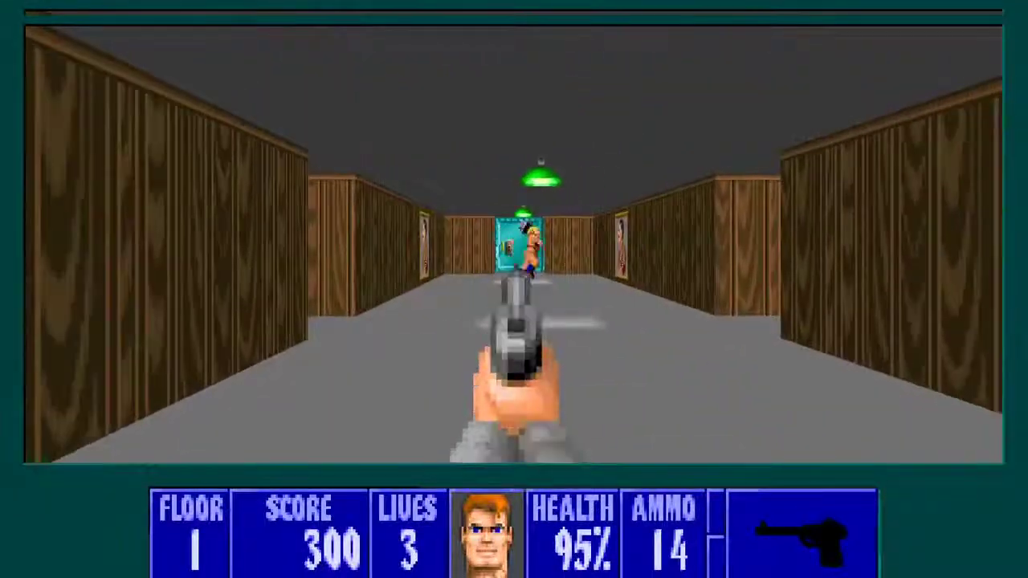
key("ctrl")
key("Left")
key("ctrl")
key("Right")
key("ctrl")
key("ctrl")
Step: Collect ammo up the corridor, then pause to the main menu with score 400
key("Up")
key("Down")
key("Right")
key("Escape")
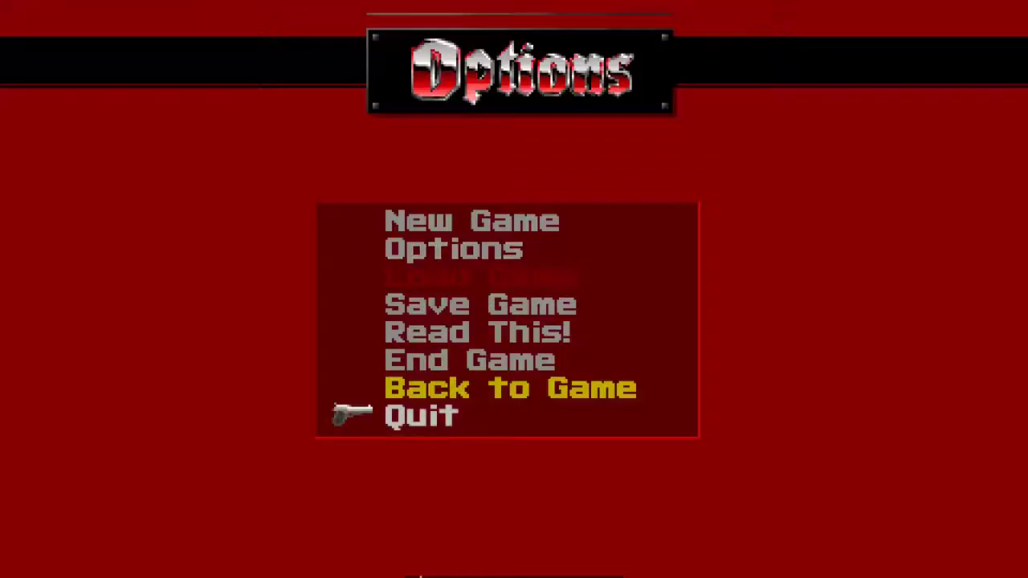
Step: Choose Quit from the ECWolf menu and confirm with Y
key("Return")
key("y")
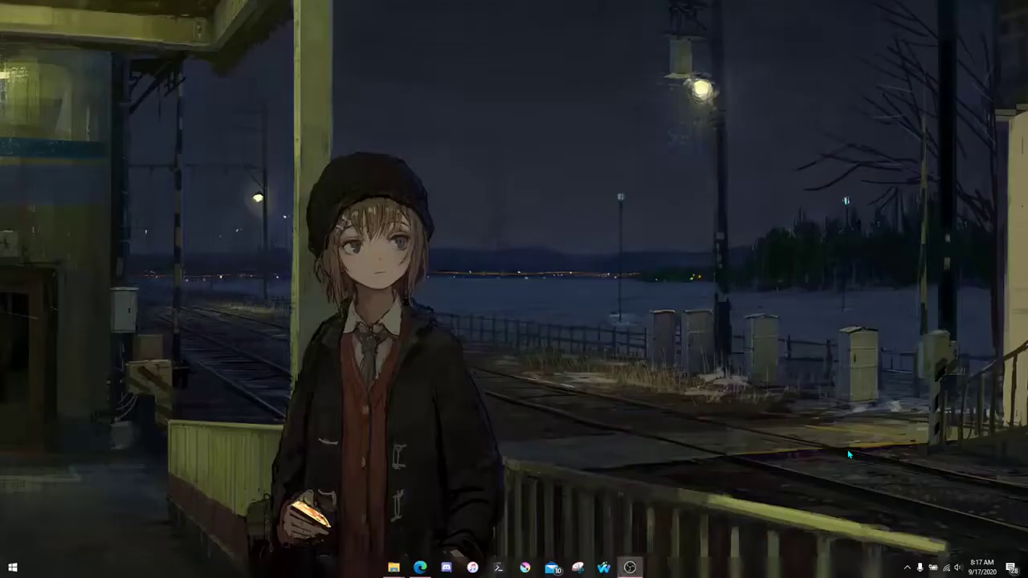